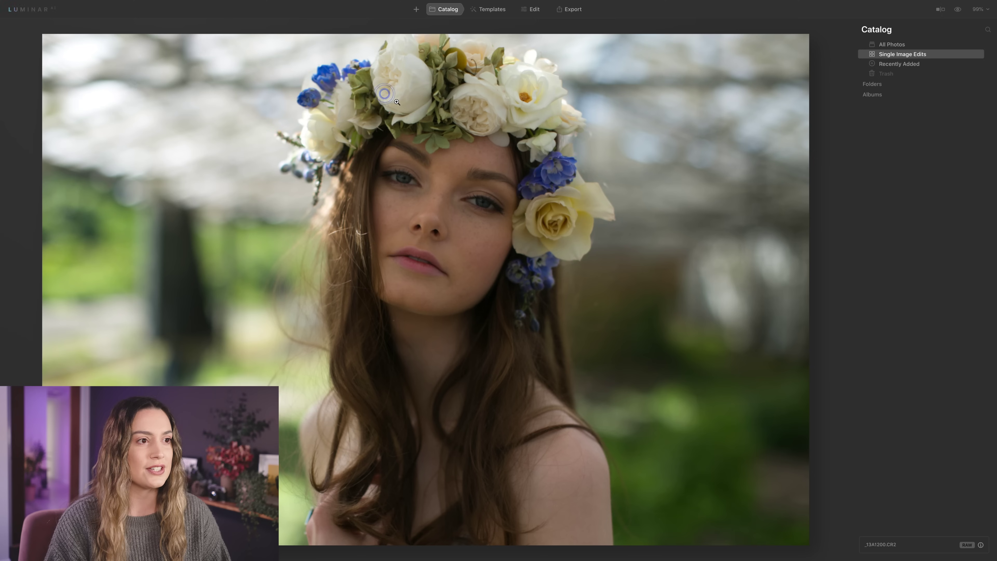
Enhance the flower-crown portrait with an Accent AI strength of 41
left_click(490, 12)
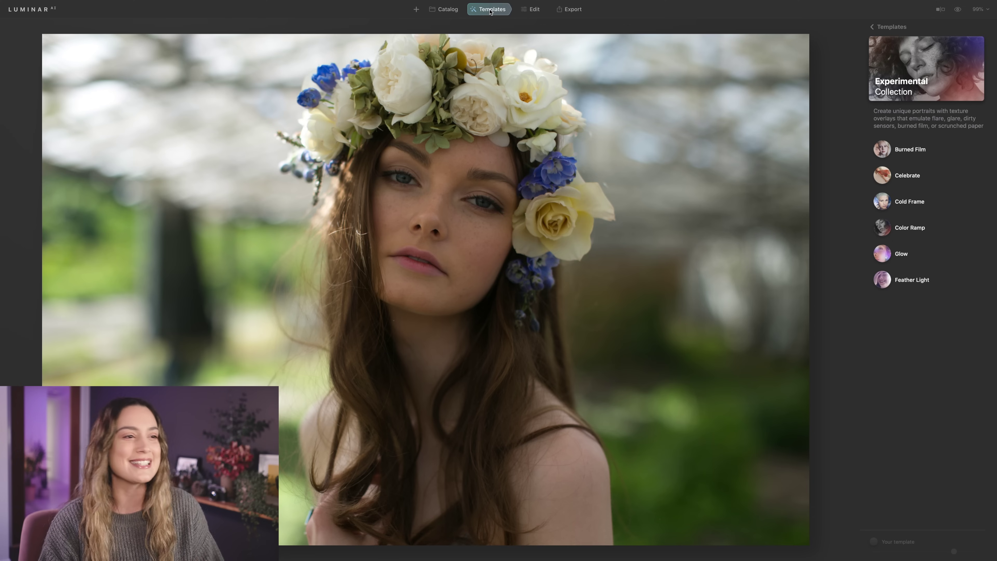
left_click(528, 11)
scroll(940, 145, "up", 5)
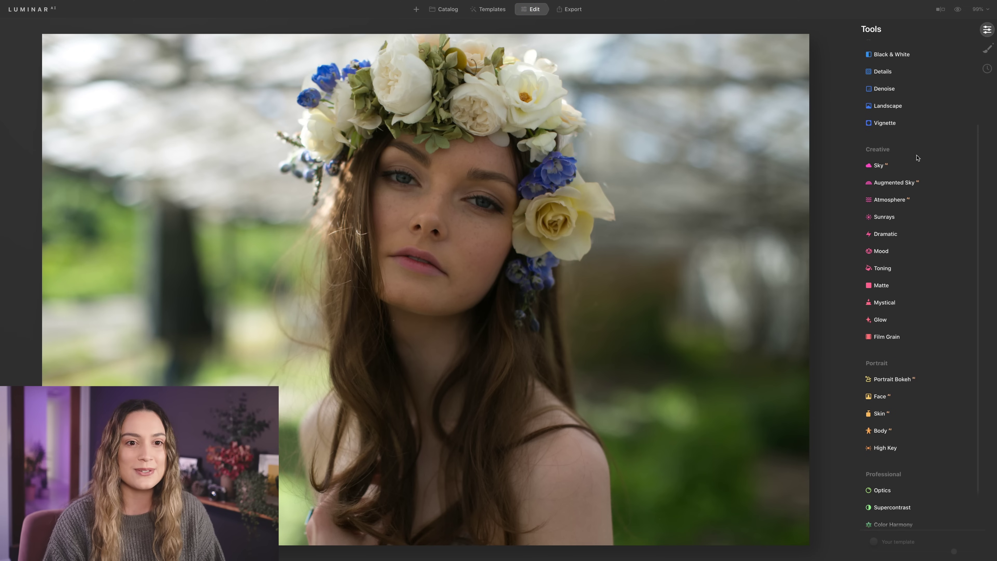
left_click(901, 64)
left_click_drag(876, 90, 913, 92)
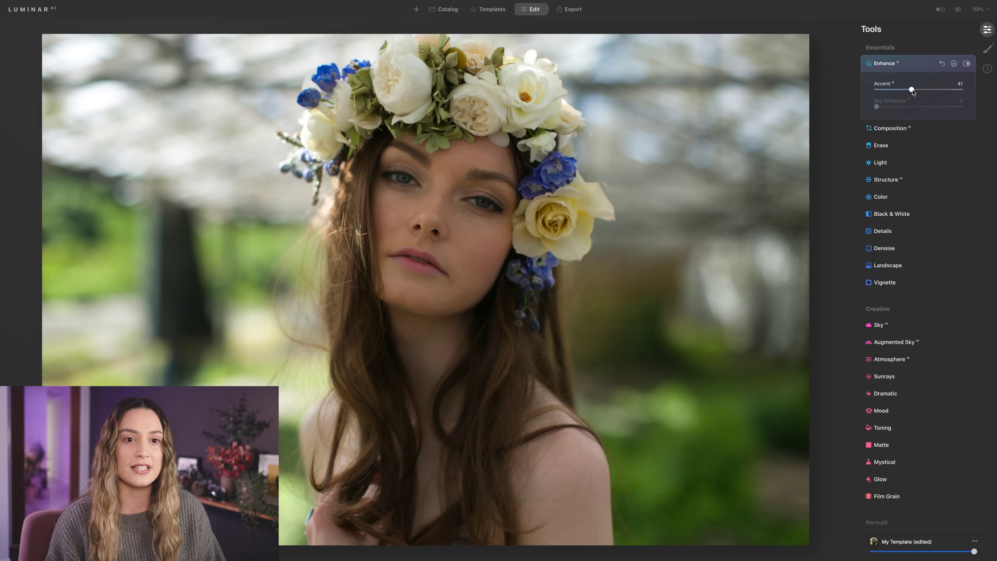
Adjust the portrait's light with Temperature 4459, Tint 6, Exposure 0.44 and Highlights -22
left_click(889, 164)
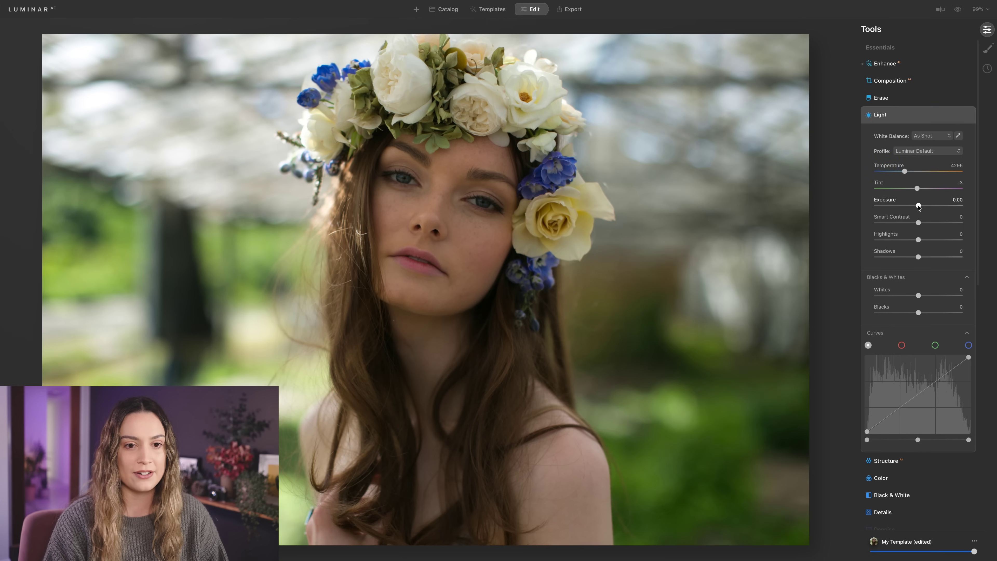
left_click_drag(919, 207, 909, 240)
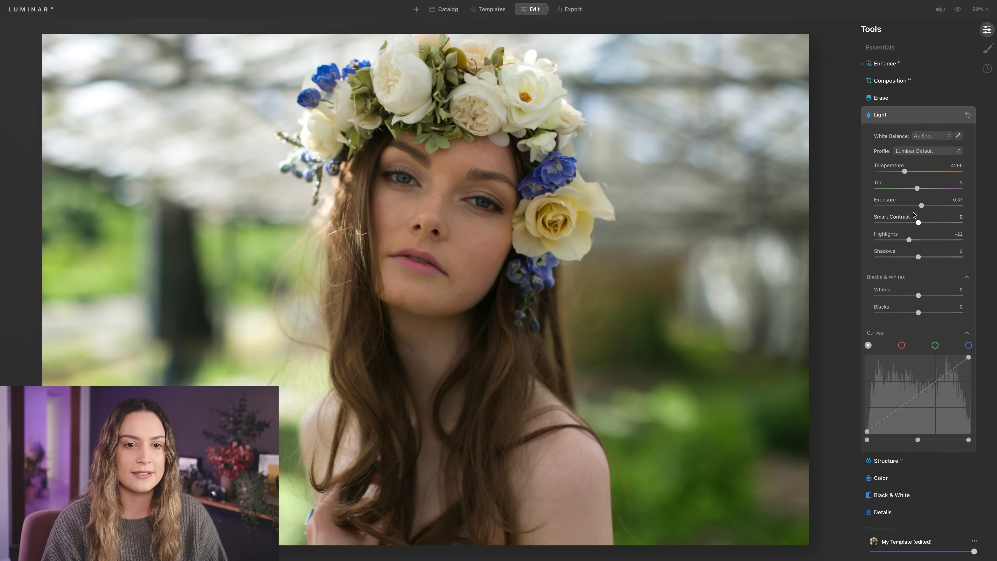
left_click_drag(905, 172, 921, 189)
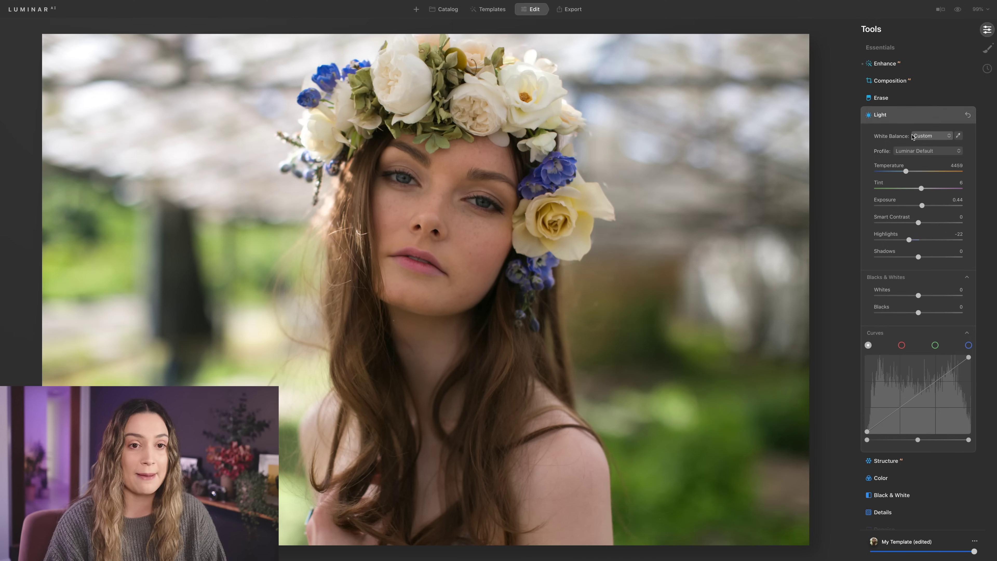
Lift the black point of the master tone curve and shape a gentle contrast curve with points in the shadows and brighter midtones
scroll(912, 137, "down", 2)
scroll(912, 136, "down", 1)
scroll(908, 311, "down", 1)
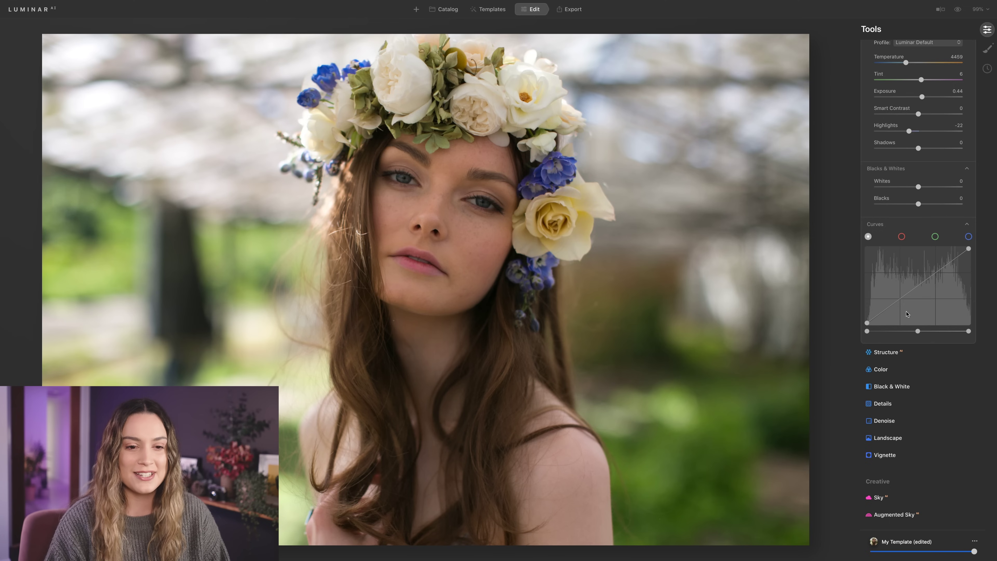
left_click_drag(867, 324, 860, 319)
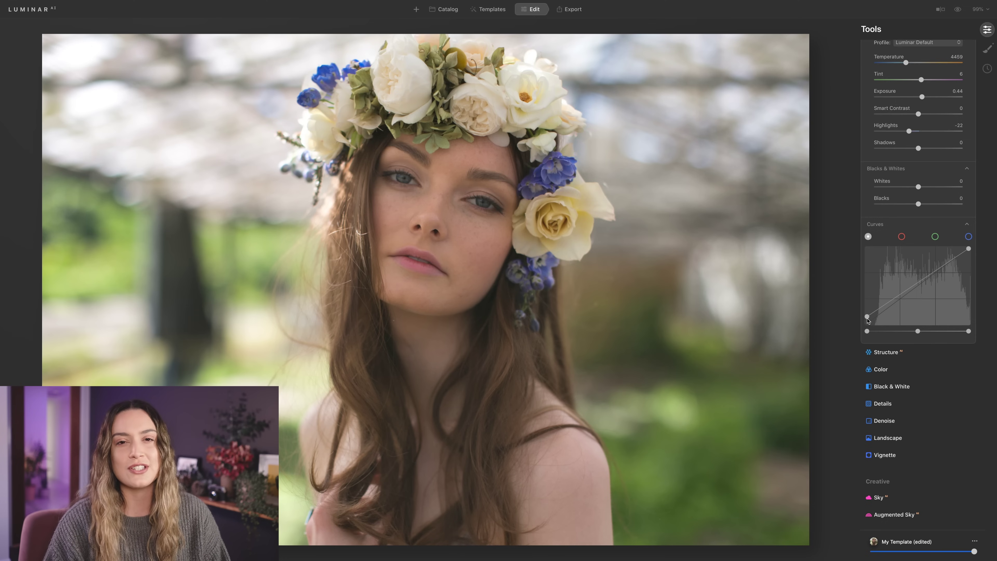
left_click(890, 302)
left_click_drag(892, 303, 891, 309)
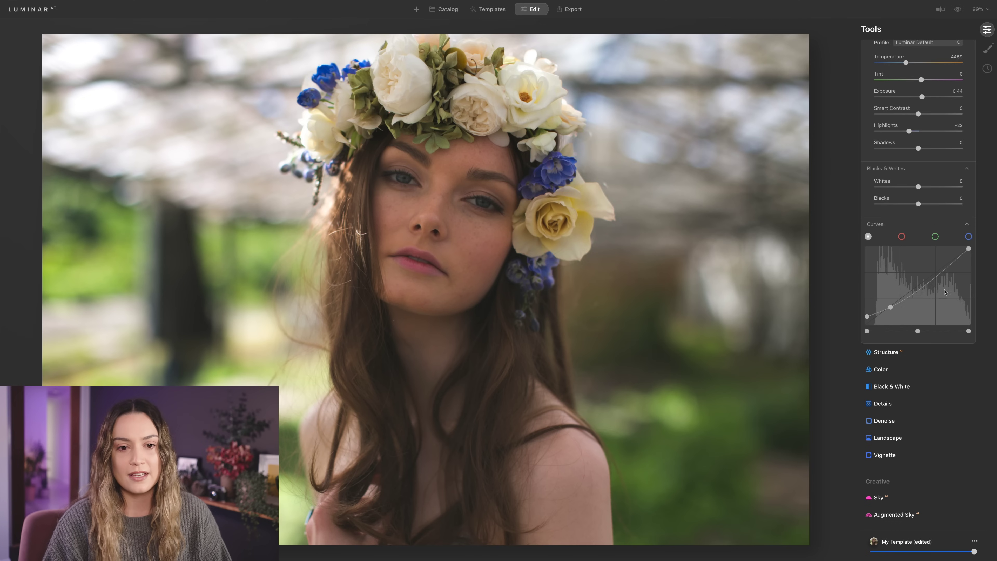
left_click(931, 279)
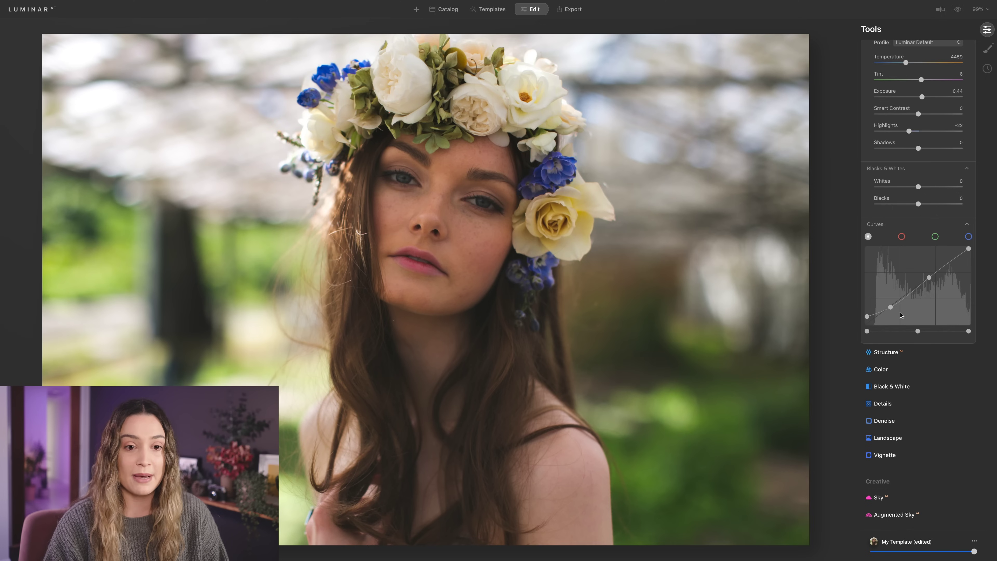
left_click_drag(891, 307, 888, 308)
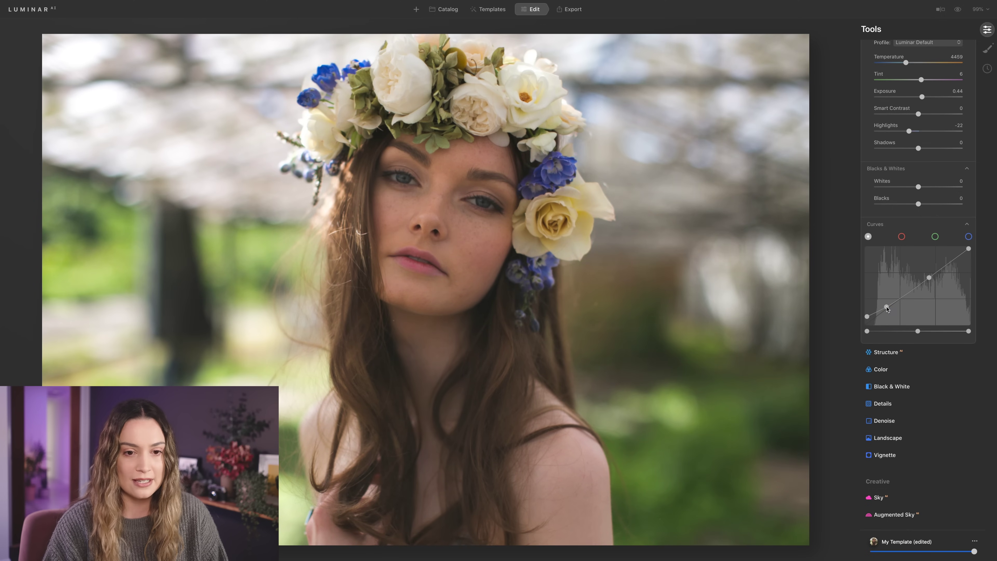
left_click_drag(929, 278, 922, 280)
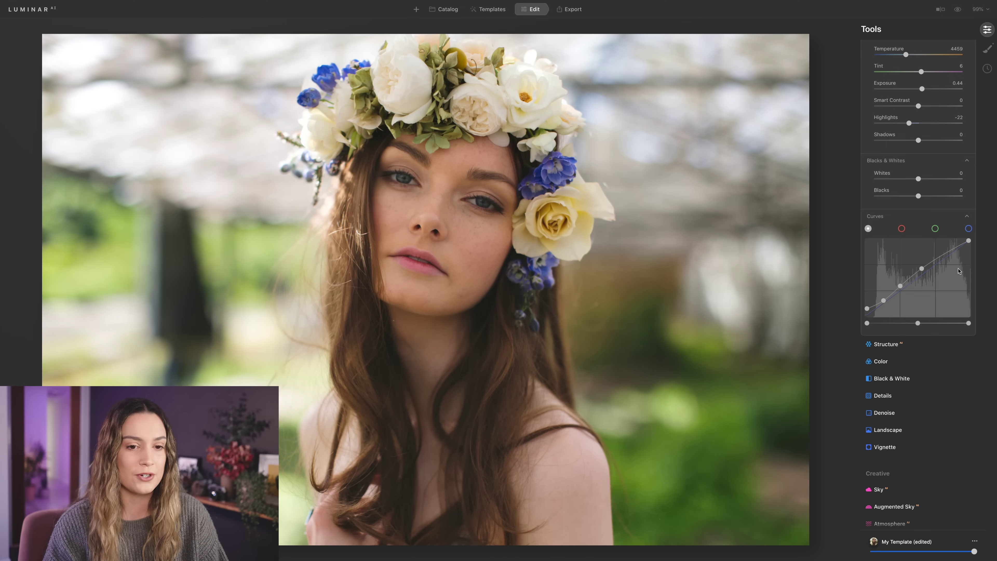
Shape the blue channel curve with a lifted black end, a lowered shadow point, a raised highlight point and a slightly lowered white end
left_click(969, 229)
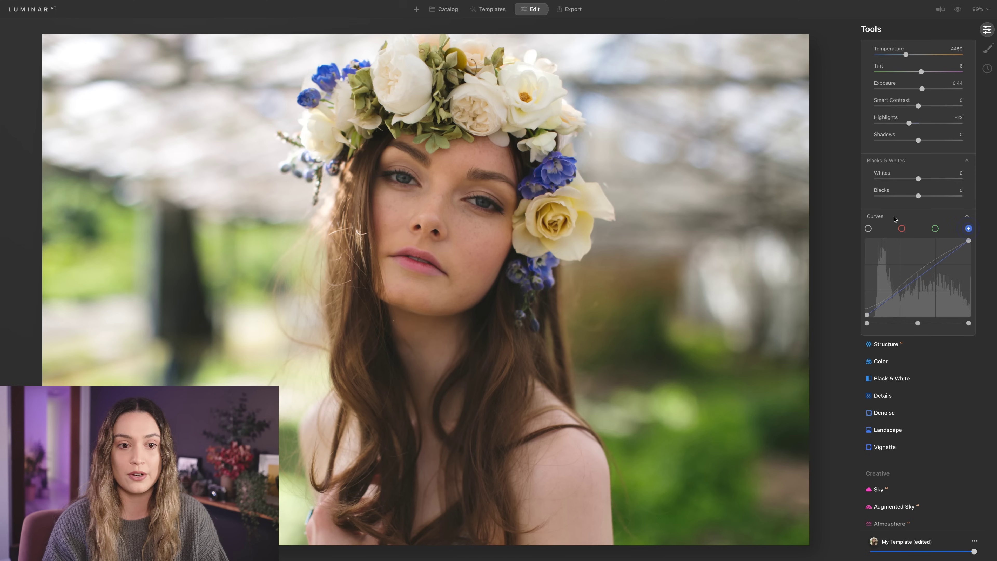
left_click_drag(867, 316, 859, 312)
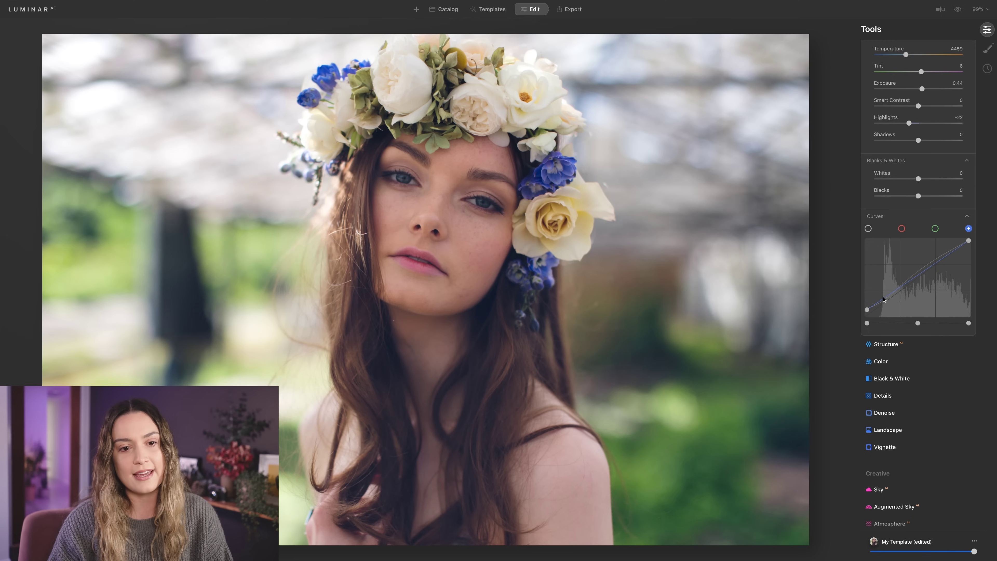
left_click(896, 294)
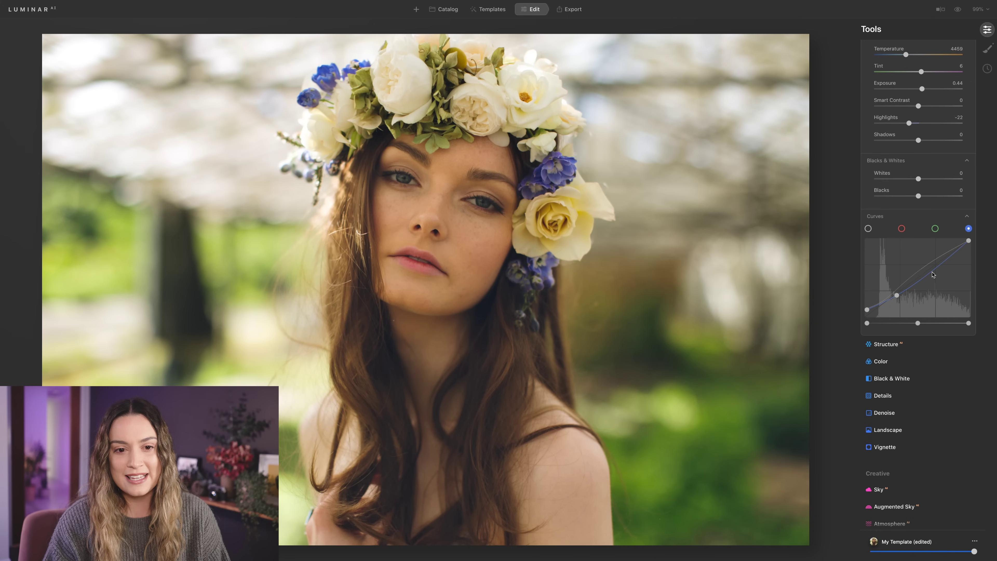
left_click_drag(933, 274, 933, 269)
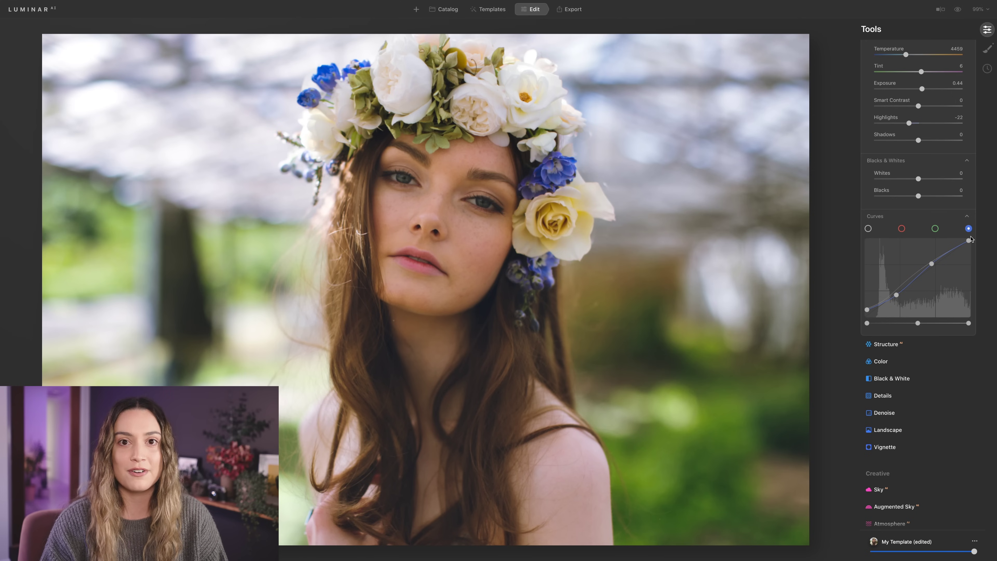
left_click_drag(970, 239, 986, 260)
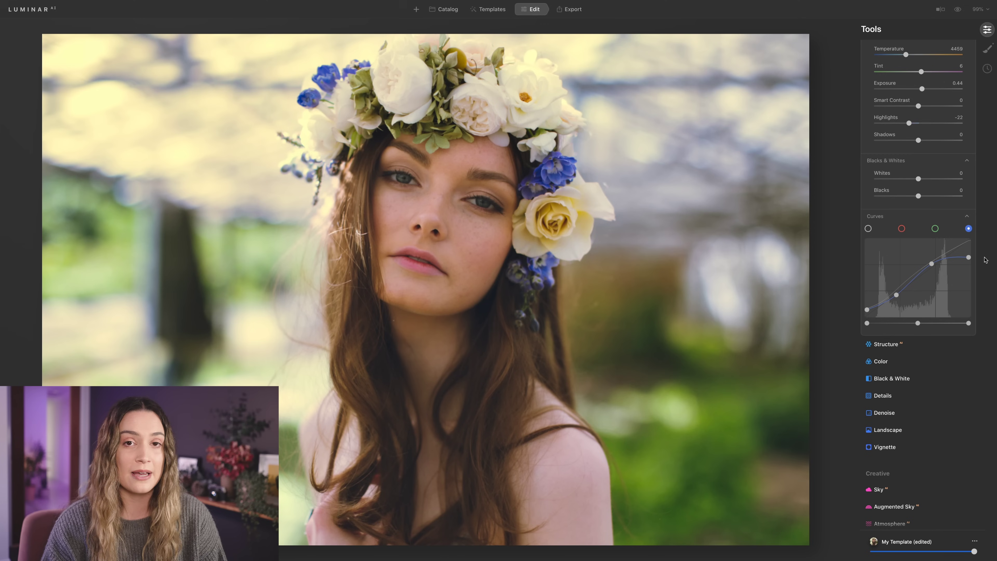
left_click_drag(985, 260, 992, 247)
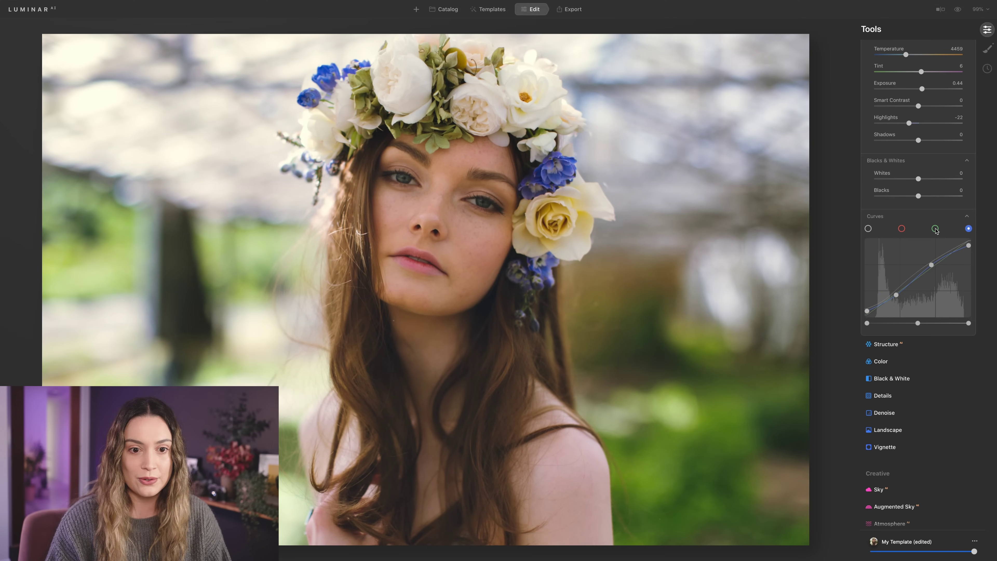
Add a point in the upper midtones of the green channel curve, slightly below the diagonal
left_click(936, 229)
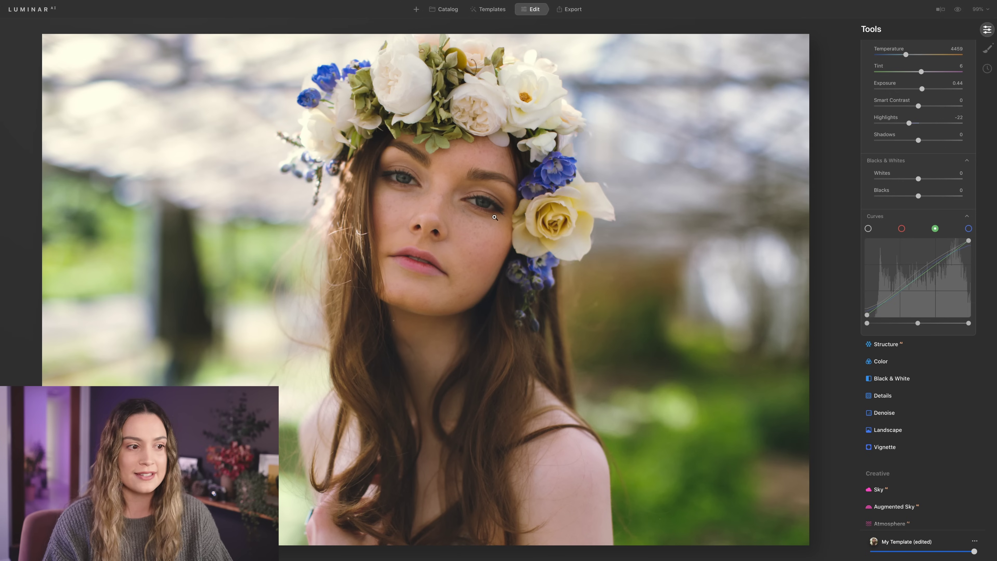
left_click(937, 266)
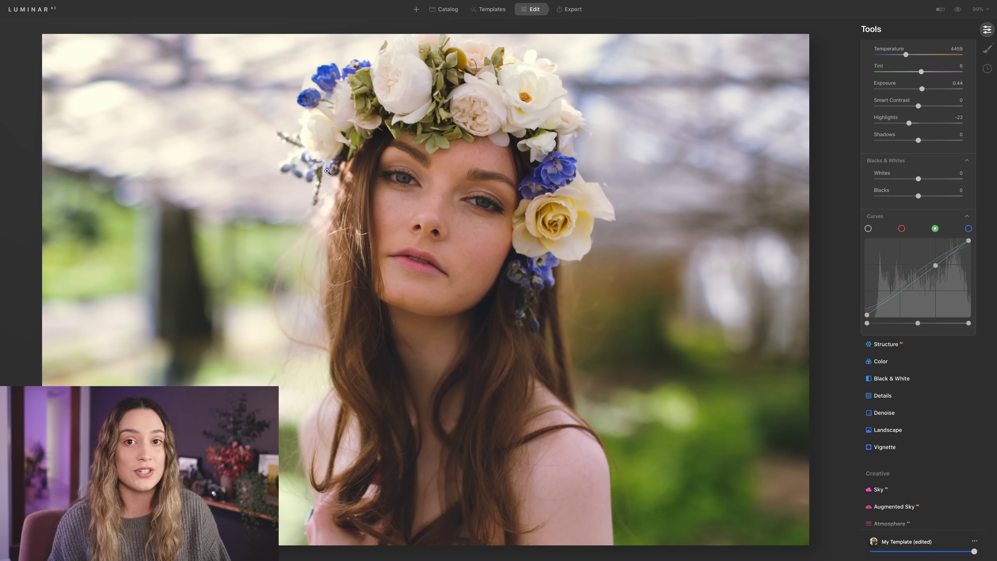
Shift the HSL hue of the yellows to -47 and of the greens to -51
left_click(887, 361)
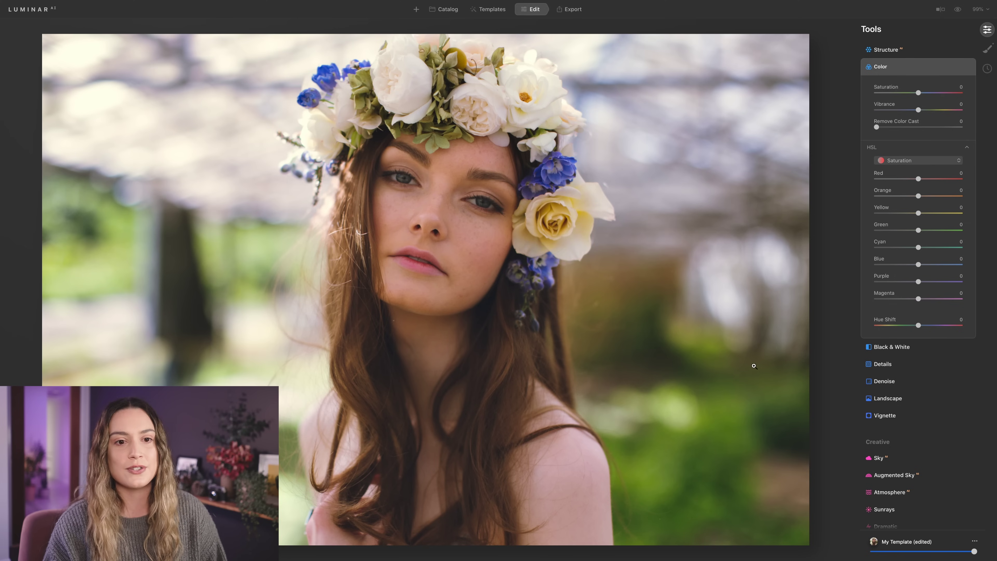
left_click(914, 161)
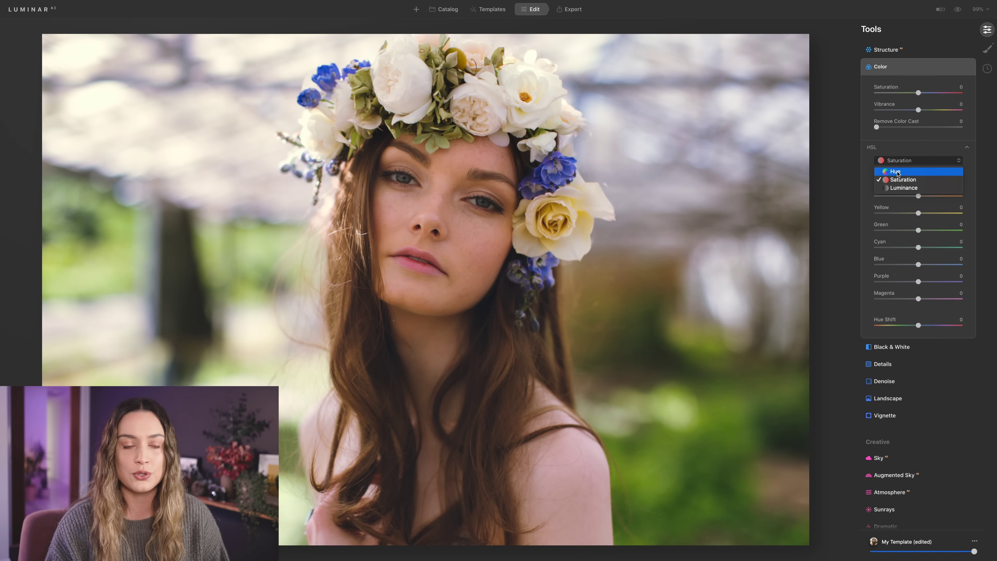
left_click(897, 173)
left_click_drag(919, 213, 899, 216)
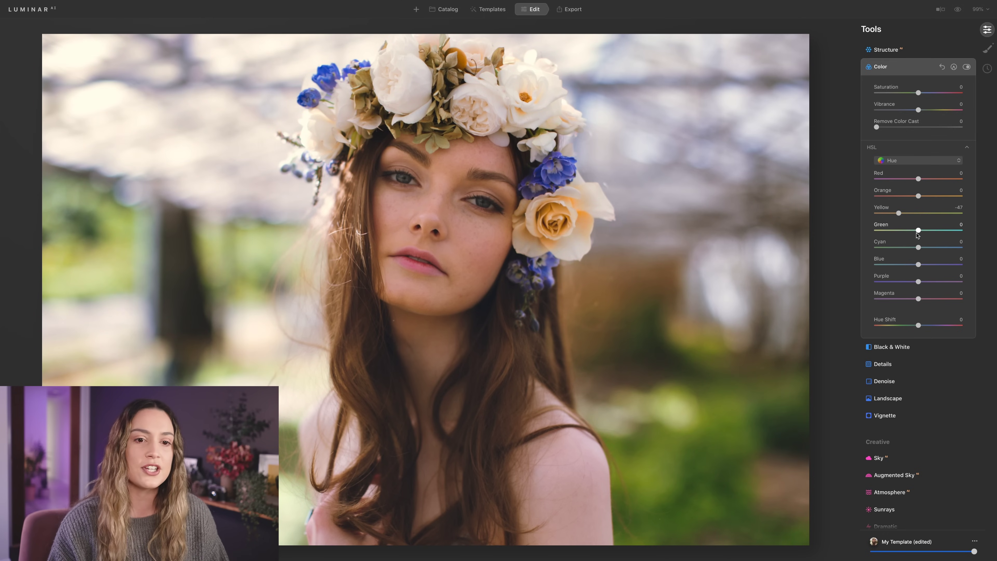
left_click_drag(919, 231, 897, 233)
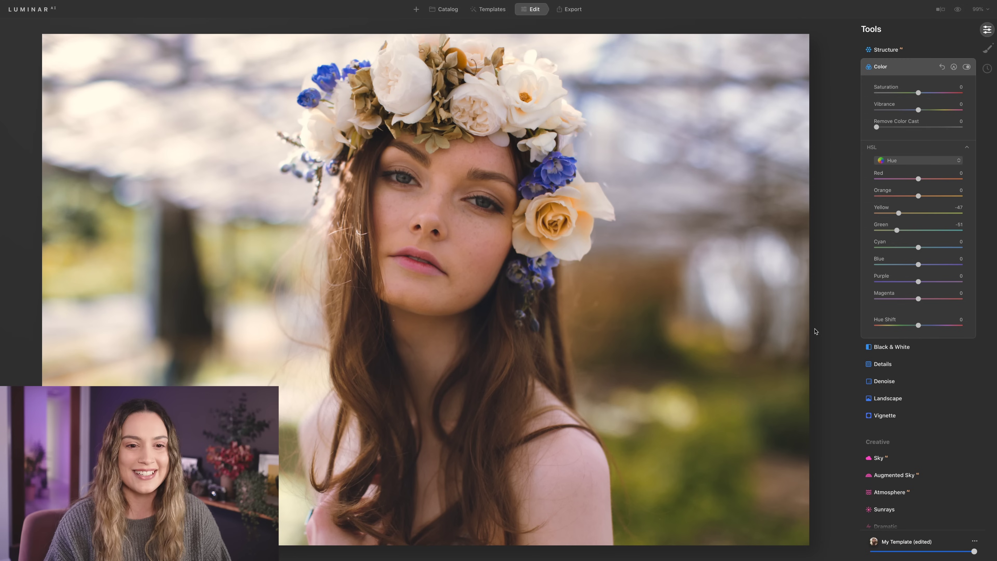
Reduce the HSL saturation of the greens to -31
left_click(907, 160)
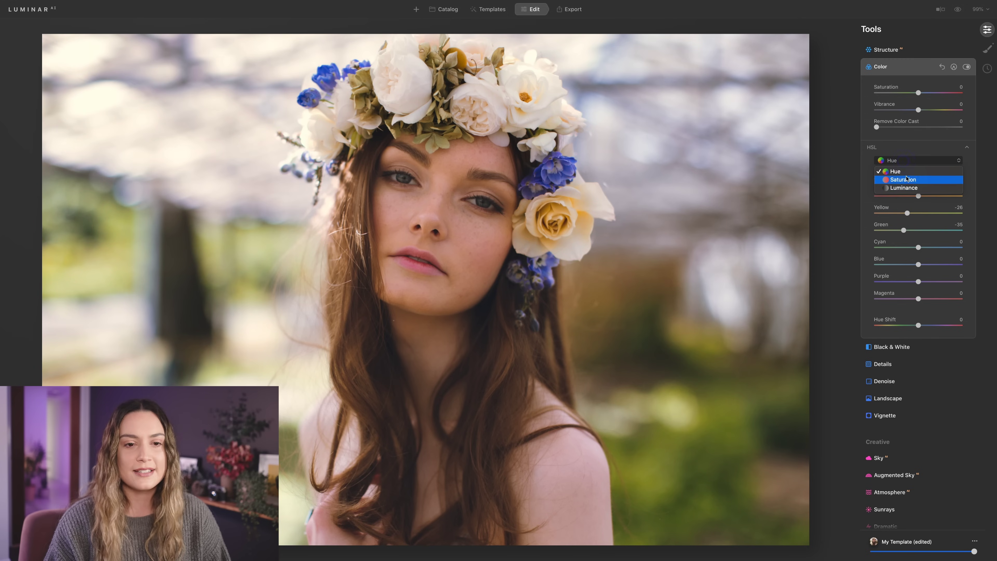
left_click(907, 180)
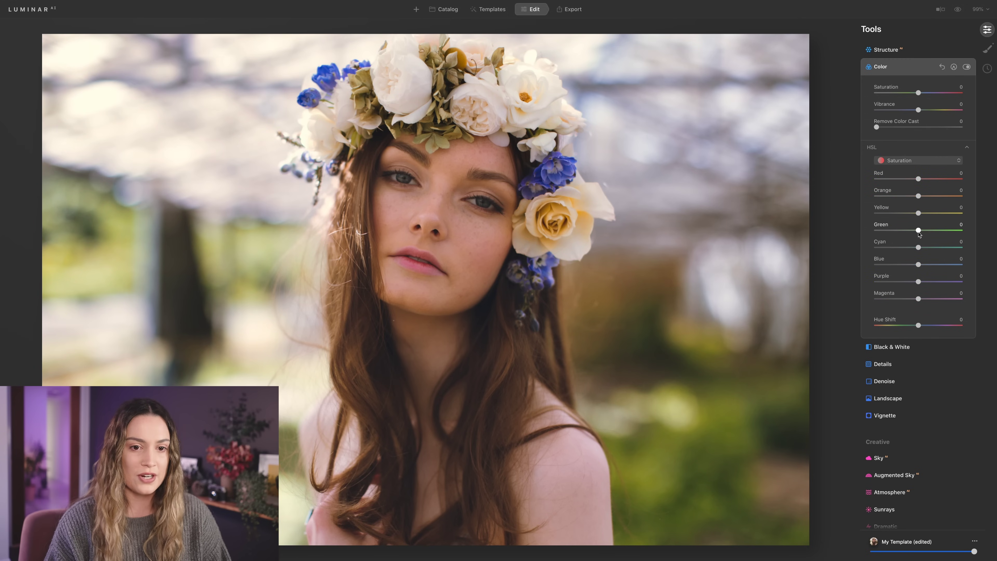
mouse_move(919, 231)
left_mouse_down()
mouse_move(895, 232)
mouse_move(912, 232)
left_mouse_up()
Set the HSL luminance of green to -11, orange to 17 and red to 16, and try a higher blue luminance
left_click(910, 161)
left_click(908, 189)
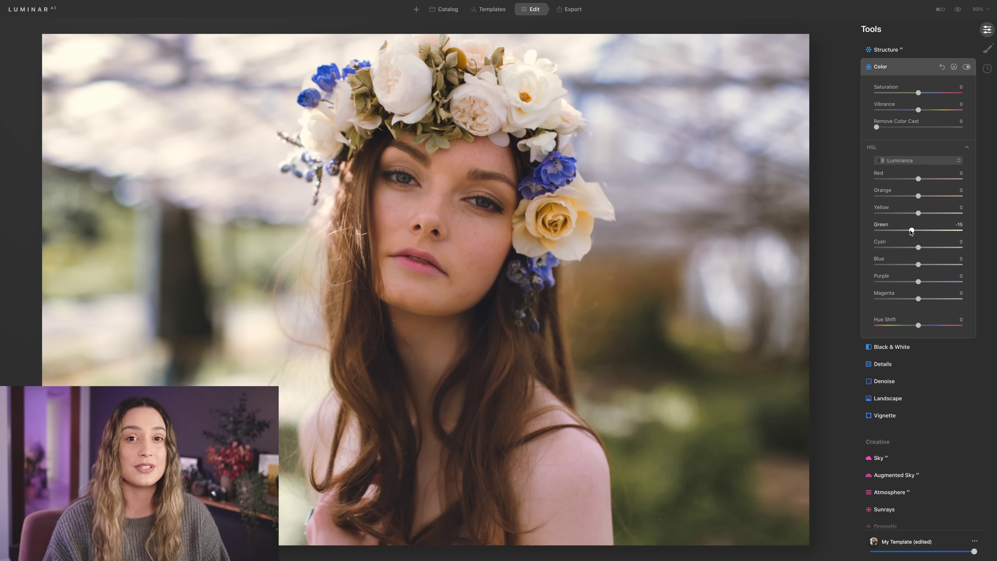
left_click_drag(911, 232, 913, 232)
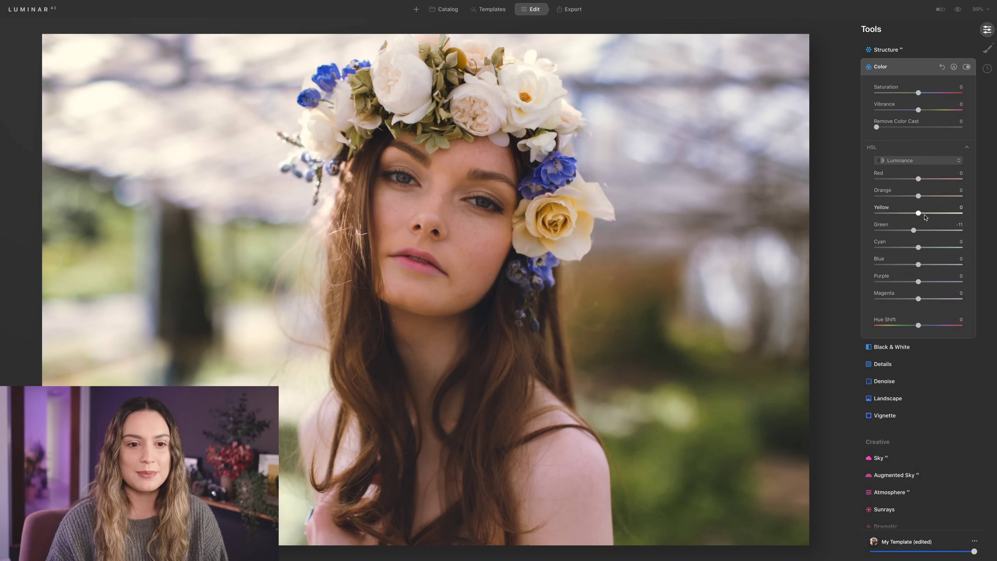
left_click_drag(919, 198, 928, 199)
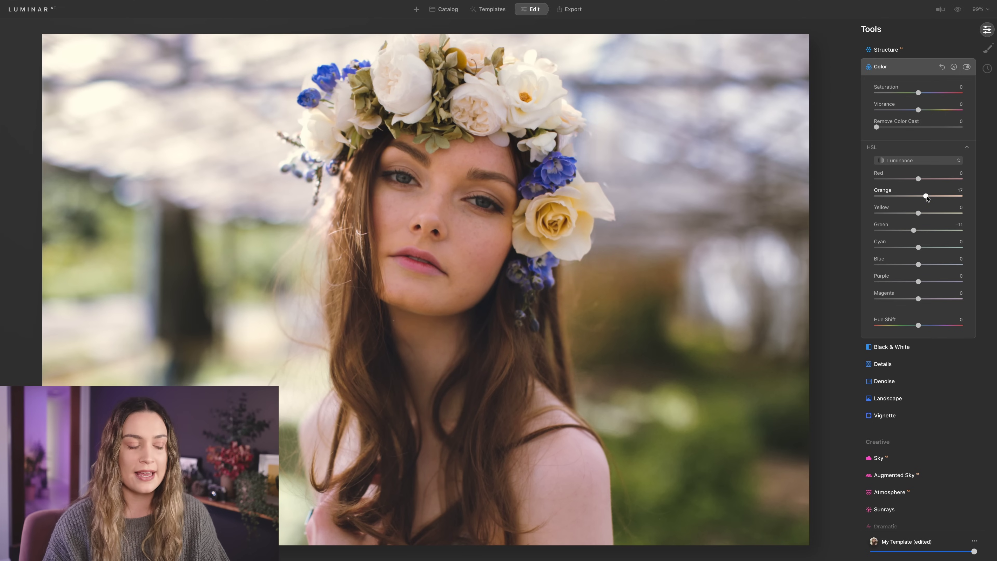
left_click(925, 178)
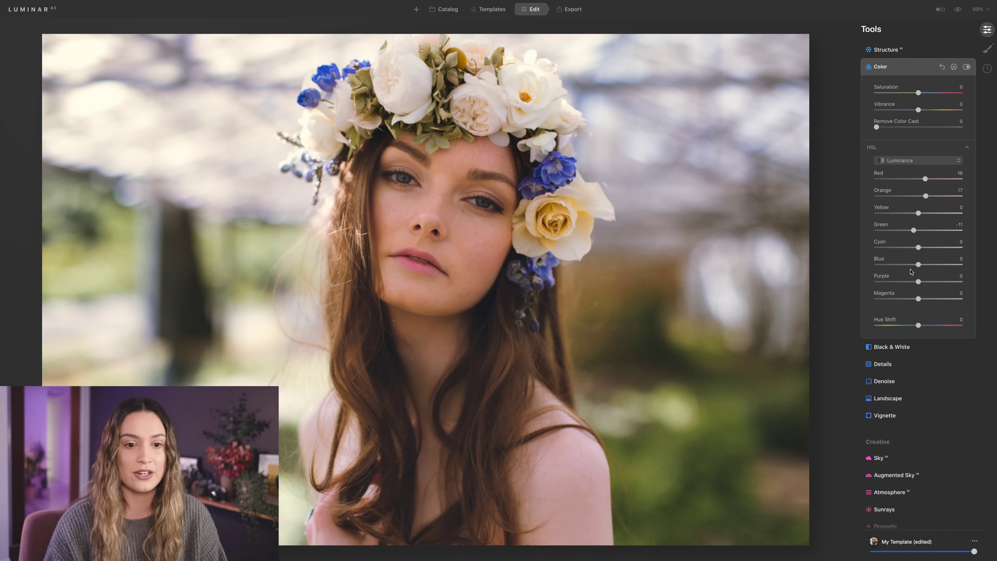
left_click_drag(918, 264, 937, 264)
Set the HSL saturation of blue to 19, orange to -20 and red to 6, and the overall saturation to -15
left_click(918, 161)
left_click(907, 180)
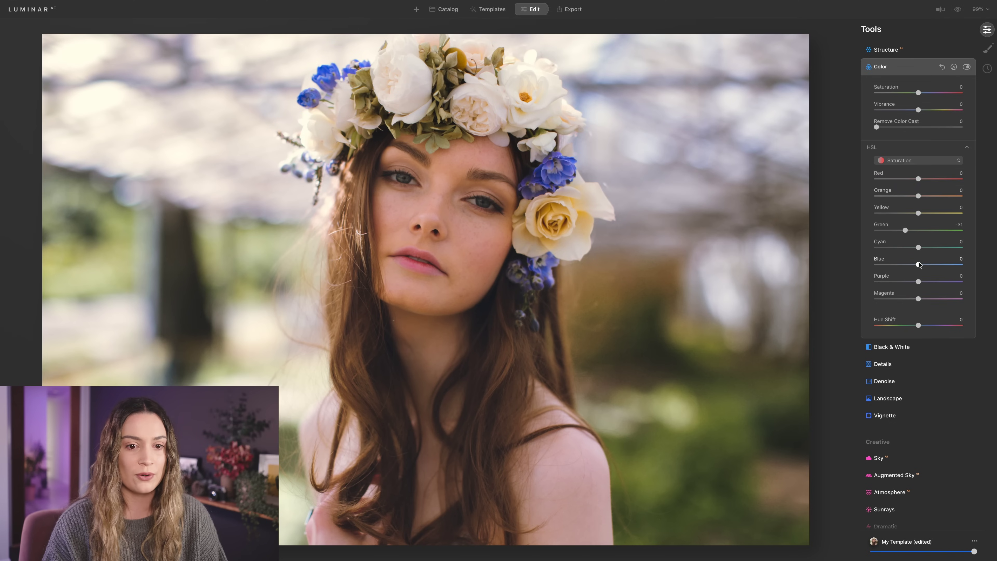
left_click_drag(919, 265, 926, 264)
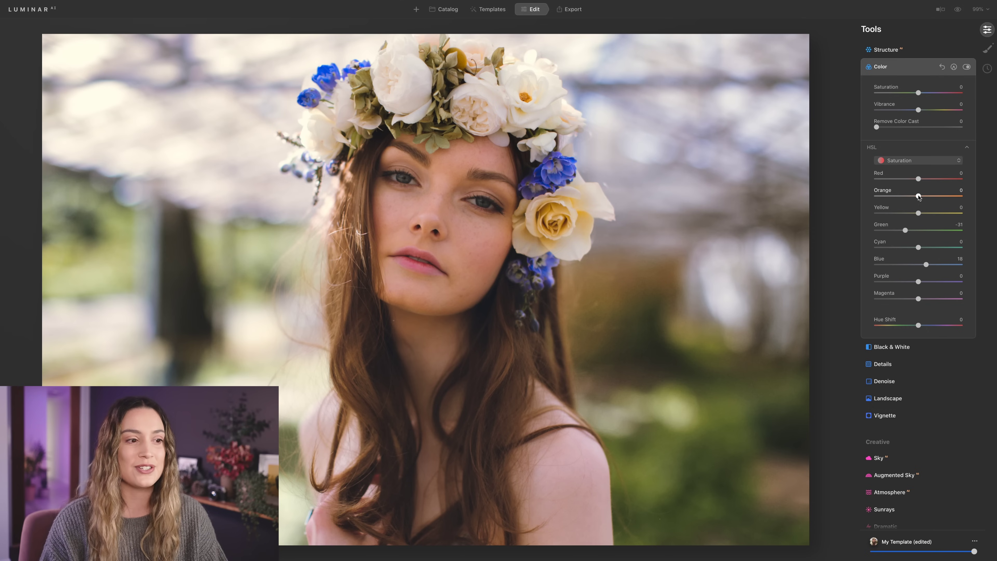
left_click_drag(919, 197, 911, 197)
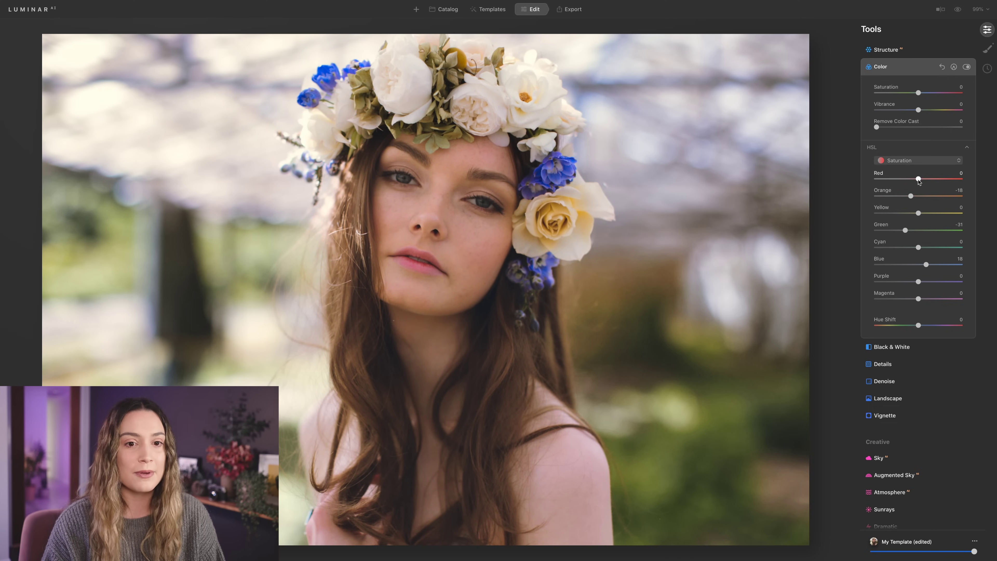
mouse_move(919, 179)
left_mouse_down()
mouse_move(931, 181)
mouse_move(921, 180)
left_mouse_up()
scroll(919, 201, "up", 1)
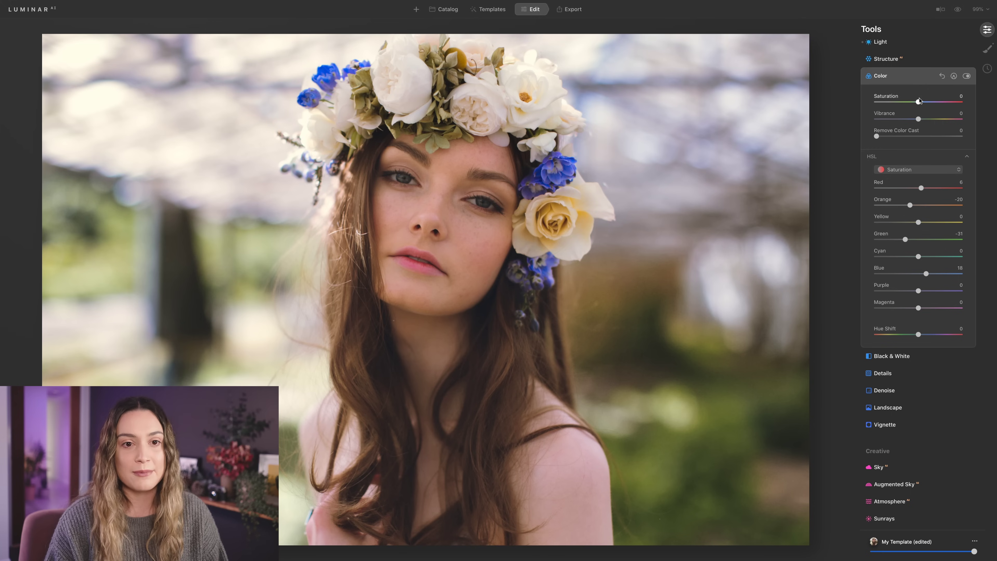
left_click_drag(918, 102, 912, 102)
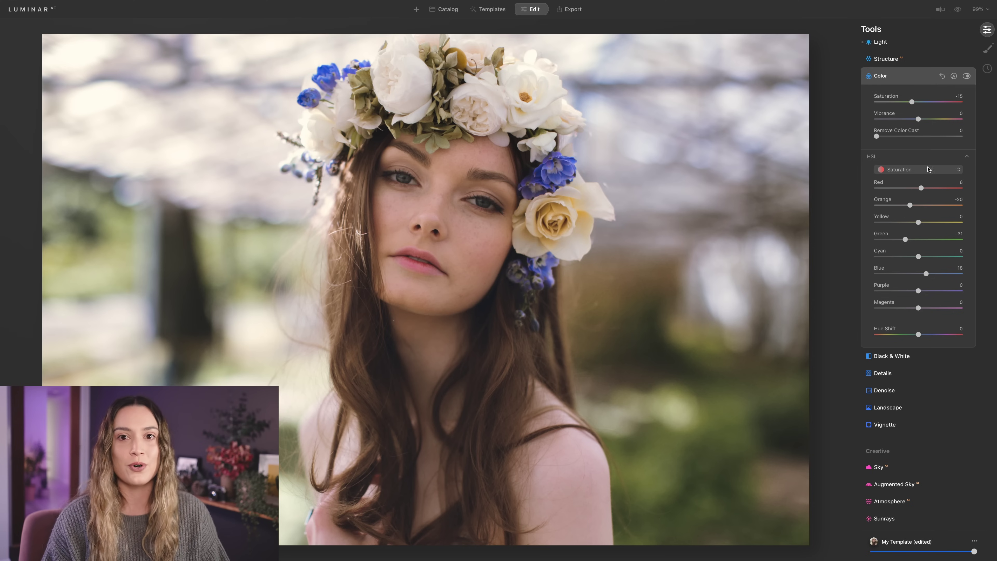
Tone the highlights of the portrait with a warm yellow-orange tint, using hue 39 and saturation 29
scroll(918, 266, "down", 2)
scroll(917, 266, "down", 10)
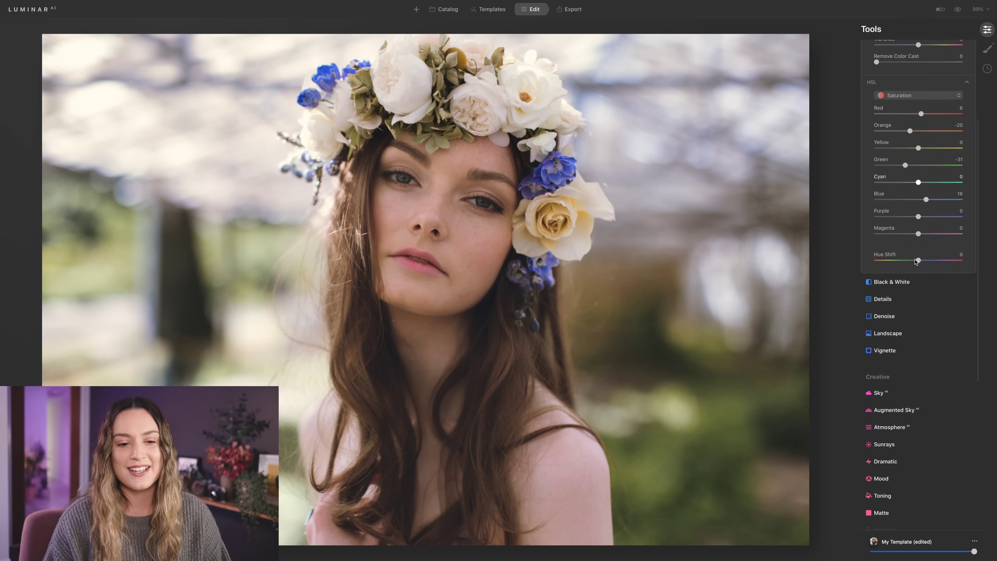
scroll(912, 258, "down", 5)
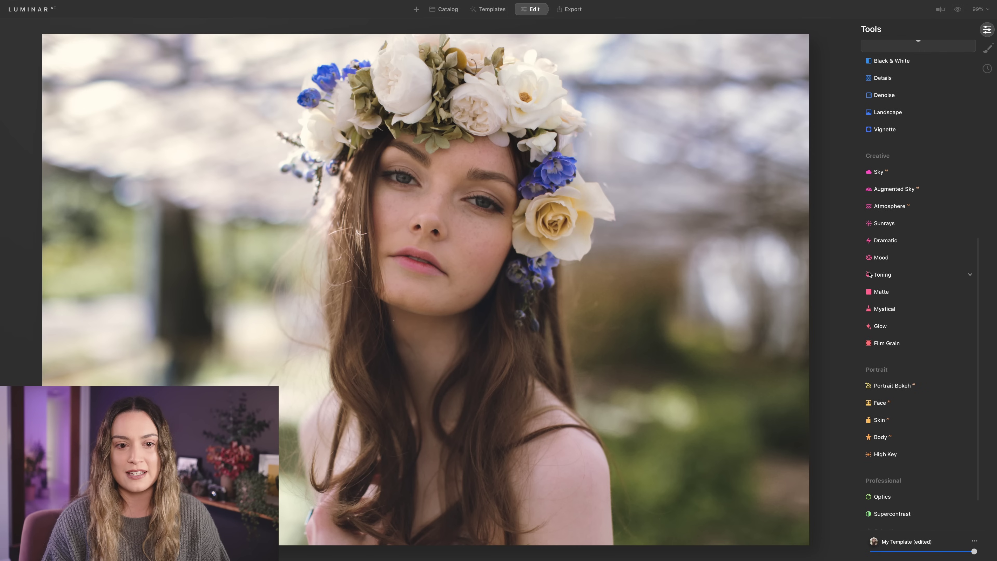
left_click(896, 280)
left_click(896, 165)
left_click(940, 166)
left_click(905, 166)
left_click(938, 166)
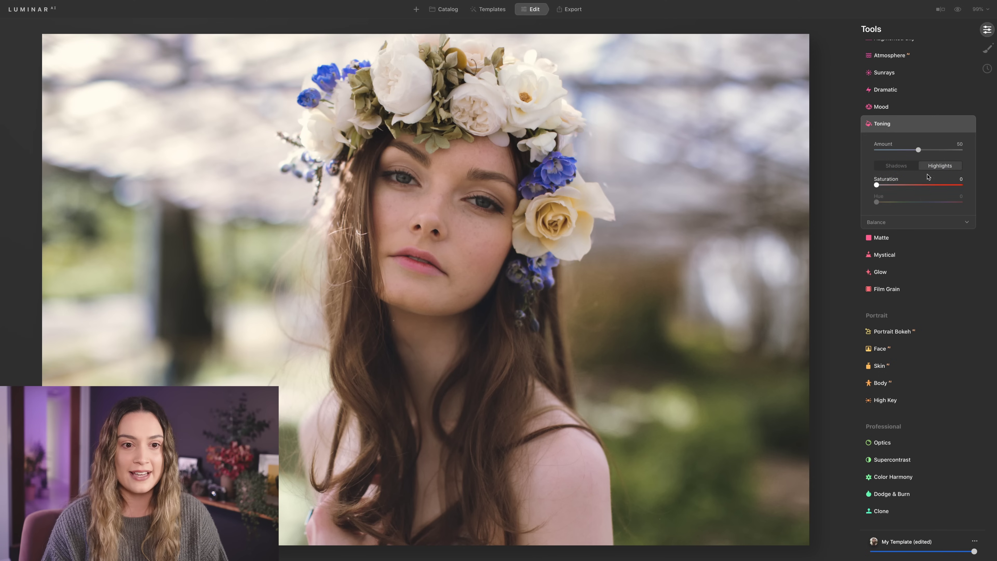
left_click_drag(910, 184, 944, 188)
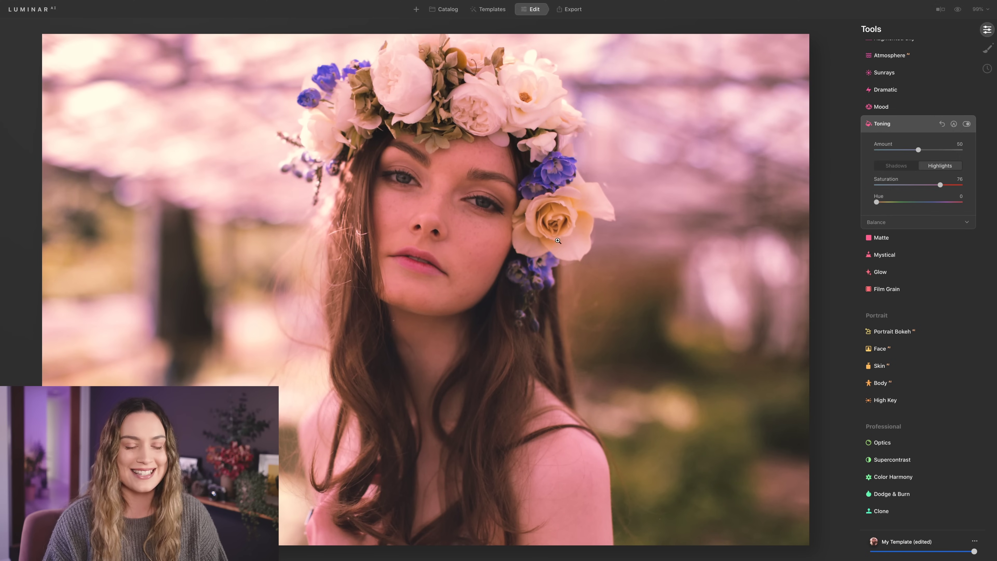
left_click_drag(877, 203, 902, 188)
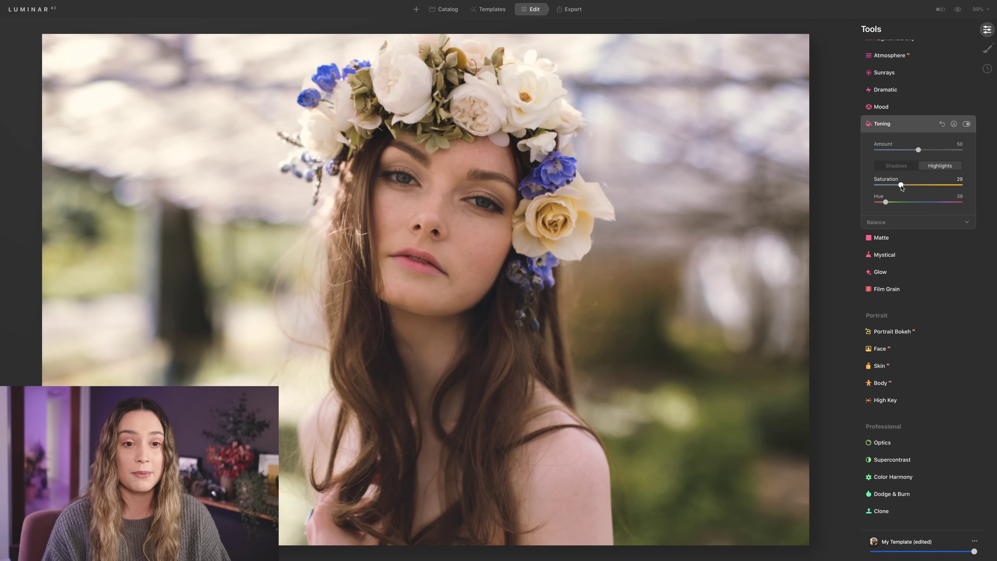
Tint the shadows a cool blue-violet in Toning, with saturation 18 and hue 258
left_click(897, 166)
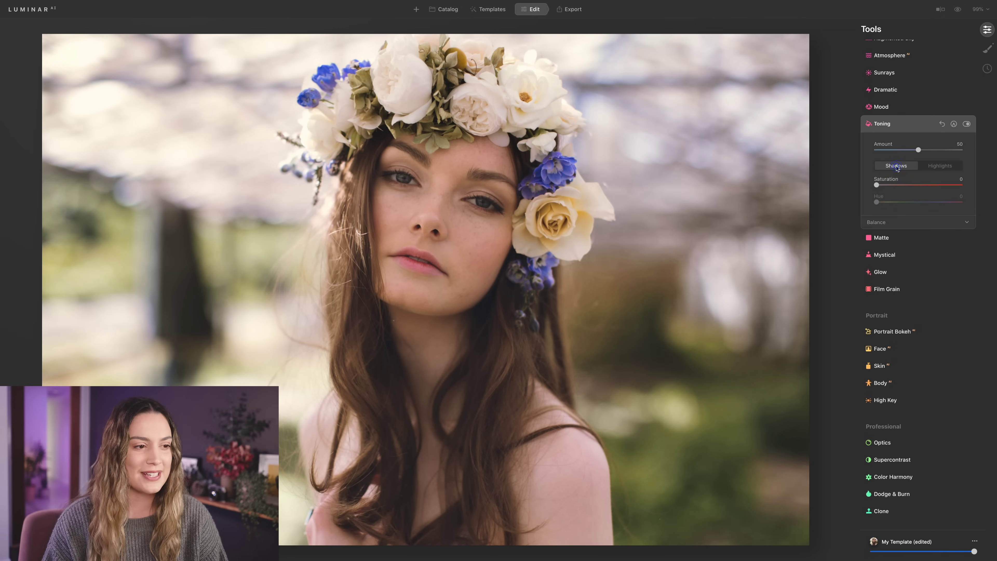
left_click_drag(876, 185, 941, 187)
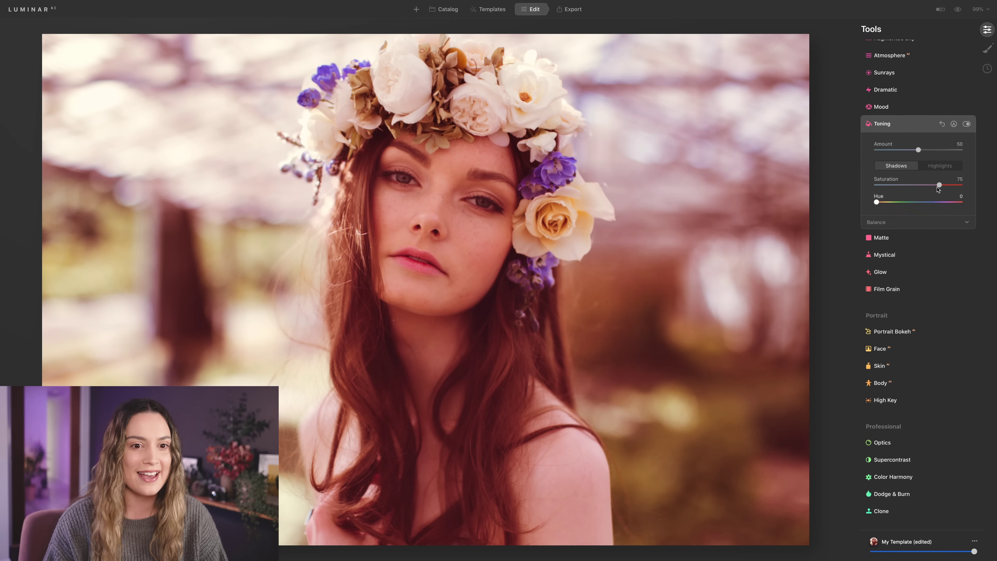
left_click_drag(876, 203, 927, 206)
left_click_drag(928, 206, 894, 189)
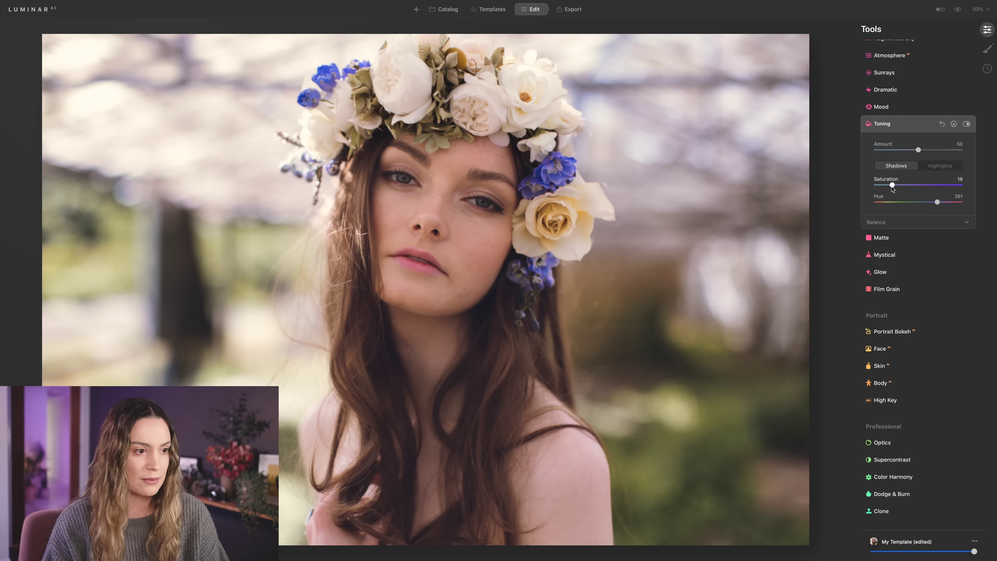
mouse_move(938, 204)
left_mouse_down()
mouse_move(903, 206)
mouse_move(938, 203)
left_mouse_up()
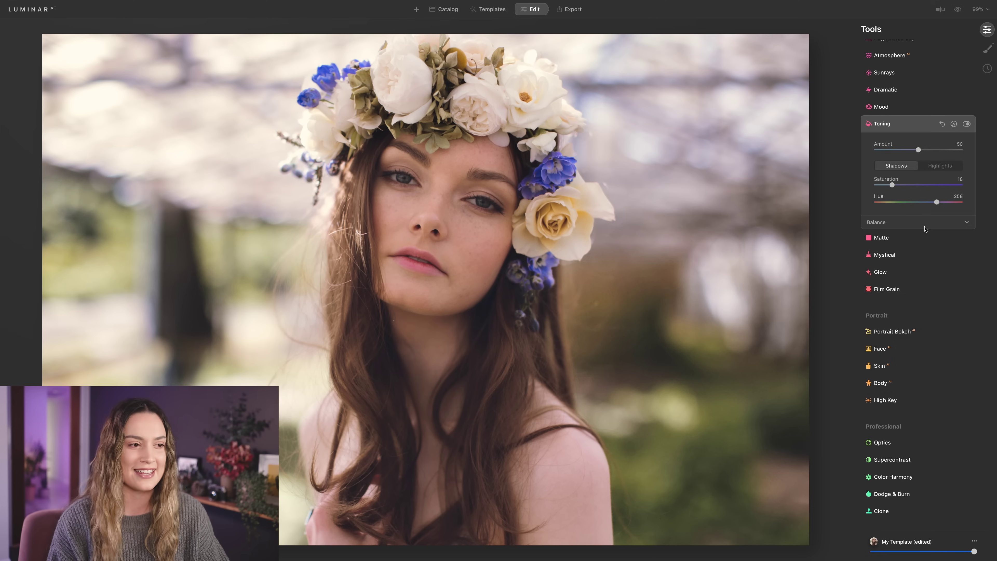
Set the Toning highlights to saturation 48 and hue 37, and compare the edit with the original photo
left_click(940, 165)
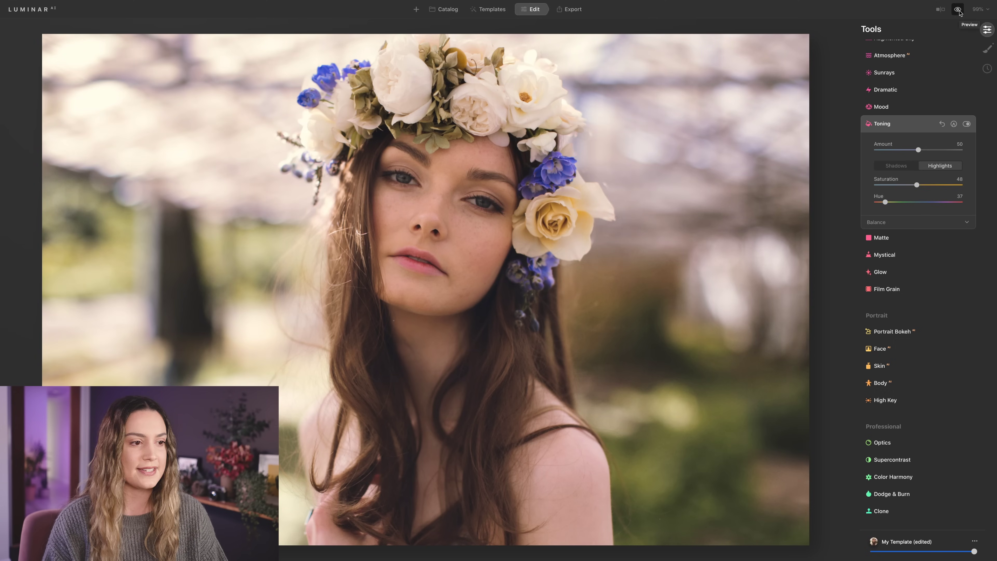
left_click(958, 9)
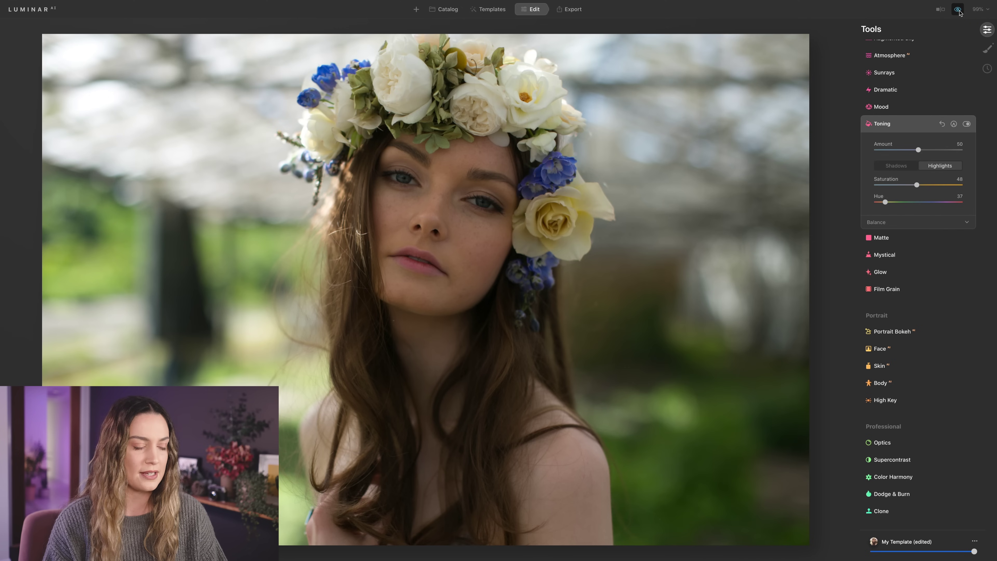
left_click(958, 10)
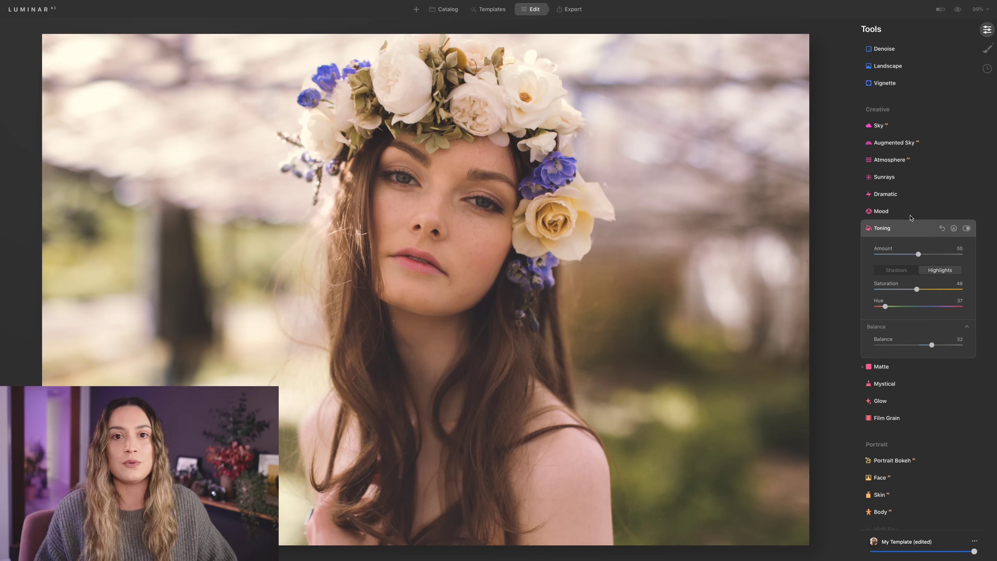
Close the Toning settings and brighten the model's face with Face AI by setting Face Light to 13
left_click(910, 227)
scroll(910, 276, "down", 2)
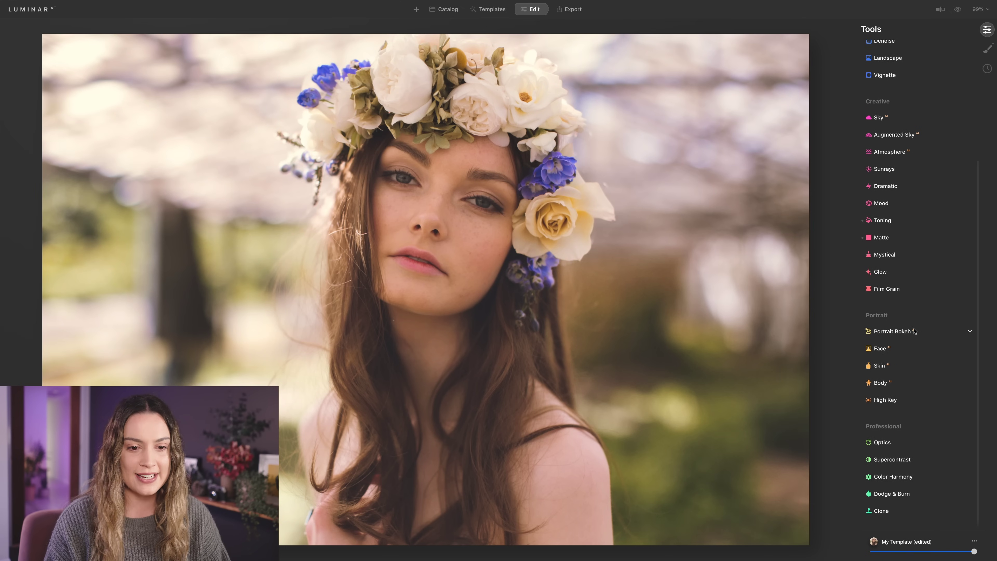
left_click(912, 350)
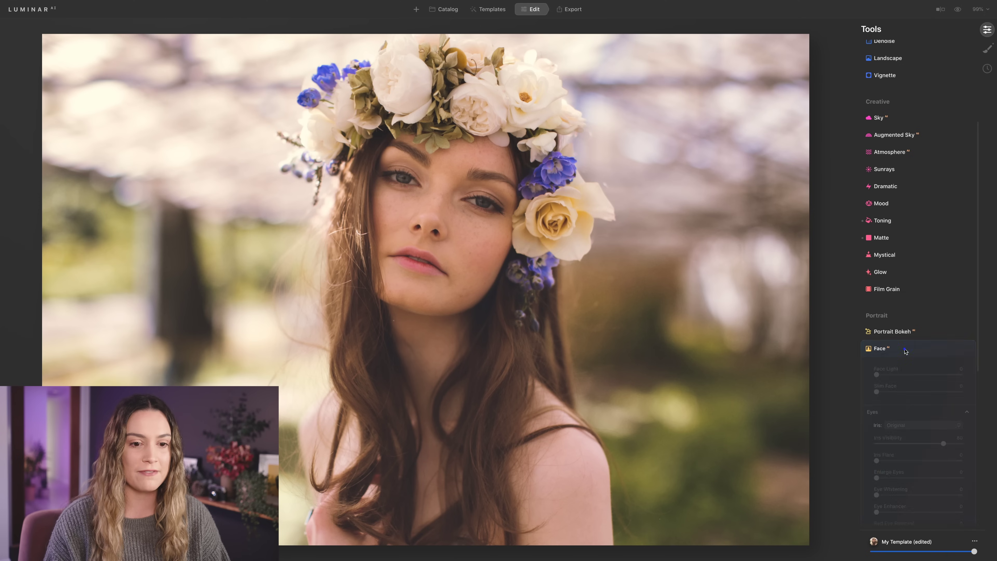
mouse_move(877, 181)
left_mouse_down()
mouse_move(924, 183)
mouse_move(886, 185)
left_mouse_up()
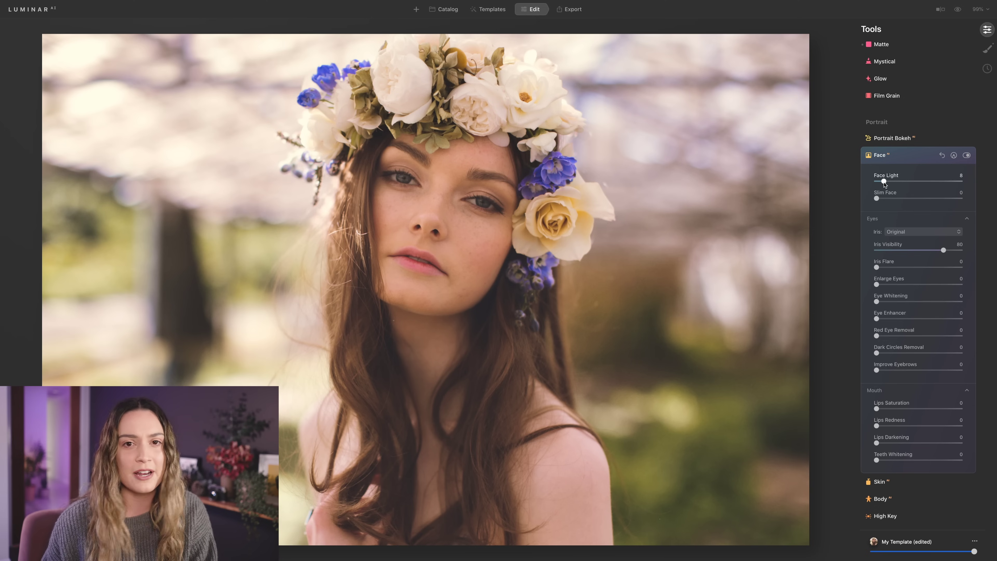
left_click_drag(884, 182, 887, 182)
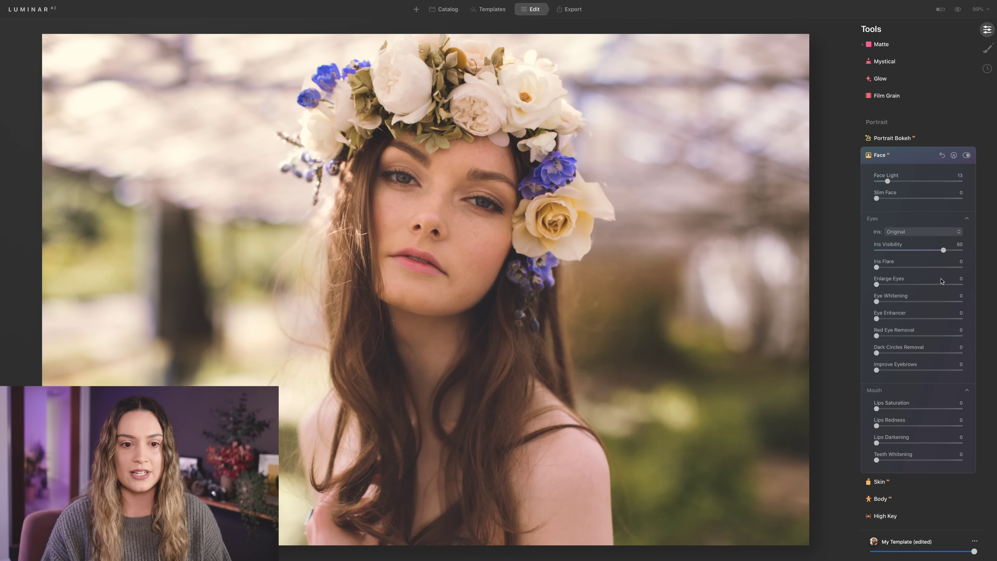
Enhance the eyes with Iris Flare 25 and Eye Enhancer 15, and the mouth with Lips Darkening 33 and Lips Saturation 9
scroll(915, 271, "down", 1)
left_click_drag(877, 242, 901, 244)
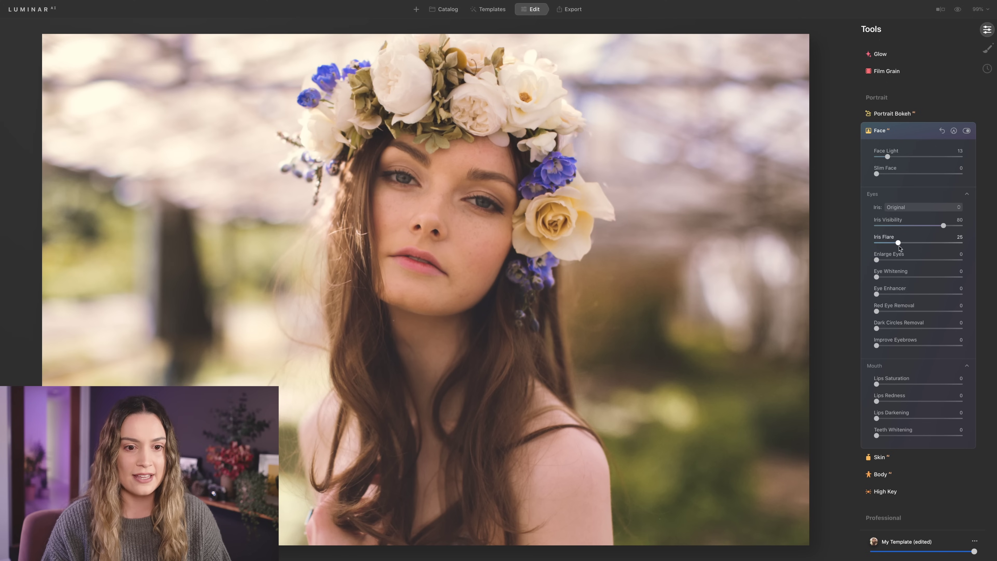
left_click_drag(877, 294, 890, 296)
scroll(903, 283, "down", 5)
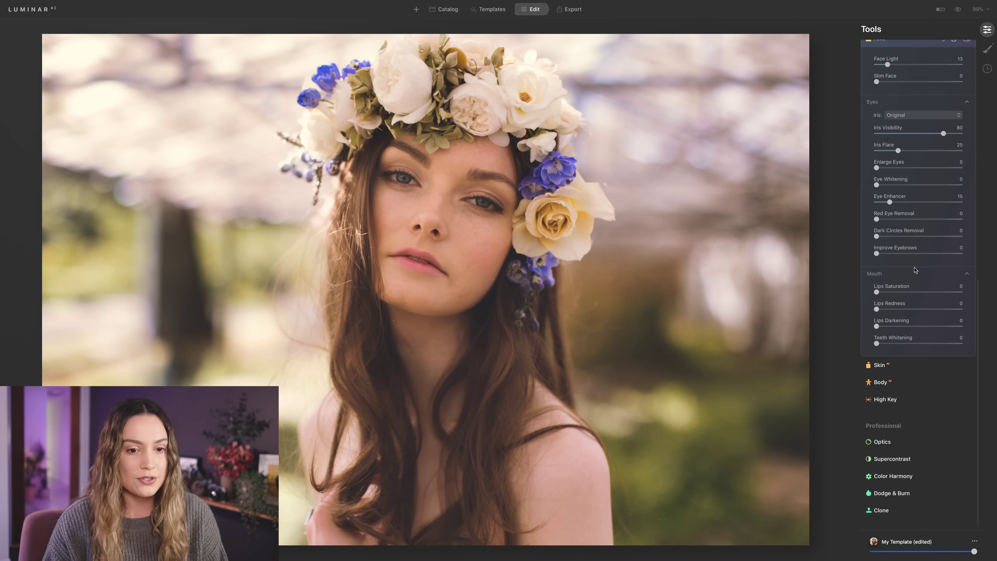
left_click_drag(877, 327, 906, 328)
left_click_drag(877, 293, 886, 296)
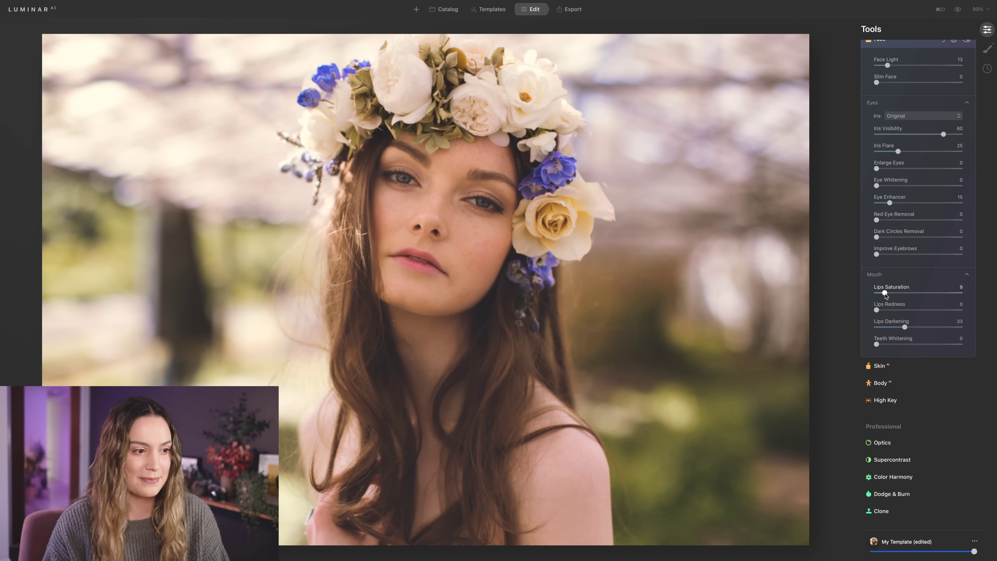
Smooth the skin lightly with Skin AI, trying a stronger effect before setting the amount to 10
left_click(918, 377)
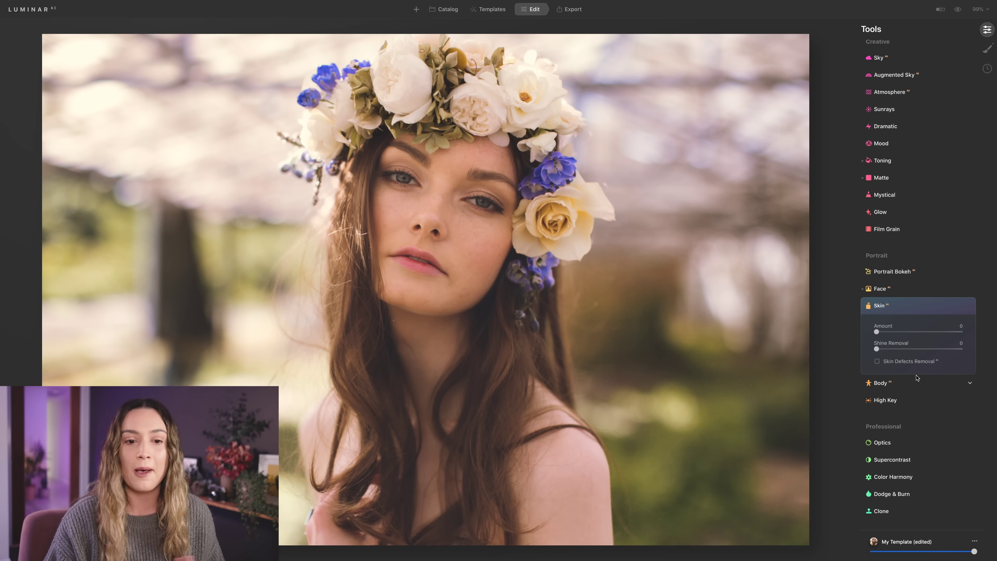
left_click_drag(877, 332, 911, 334)
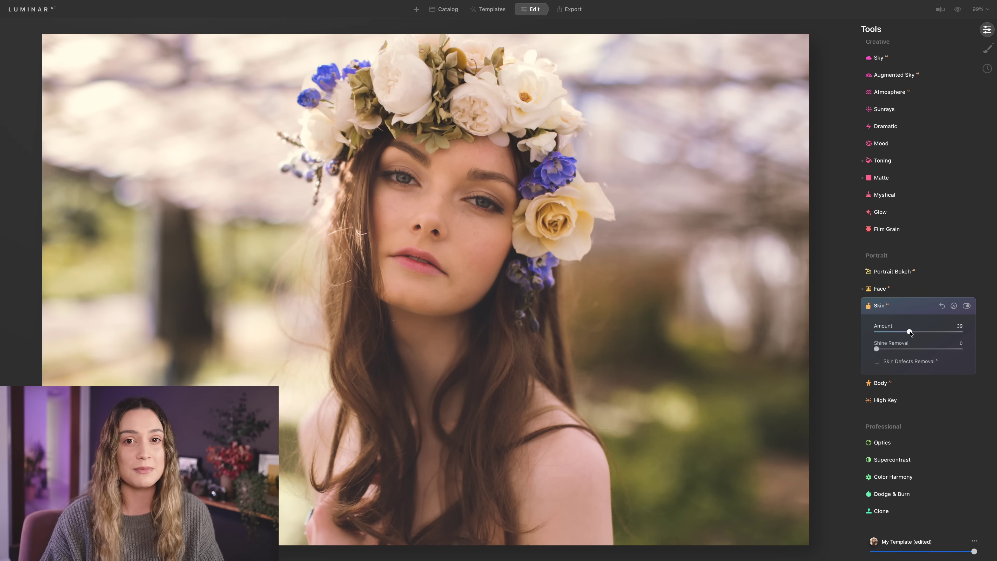
left_click_drag(909, 332, 884, 334)
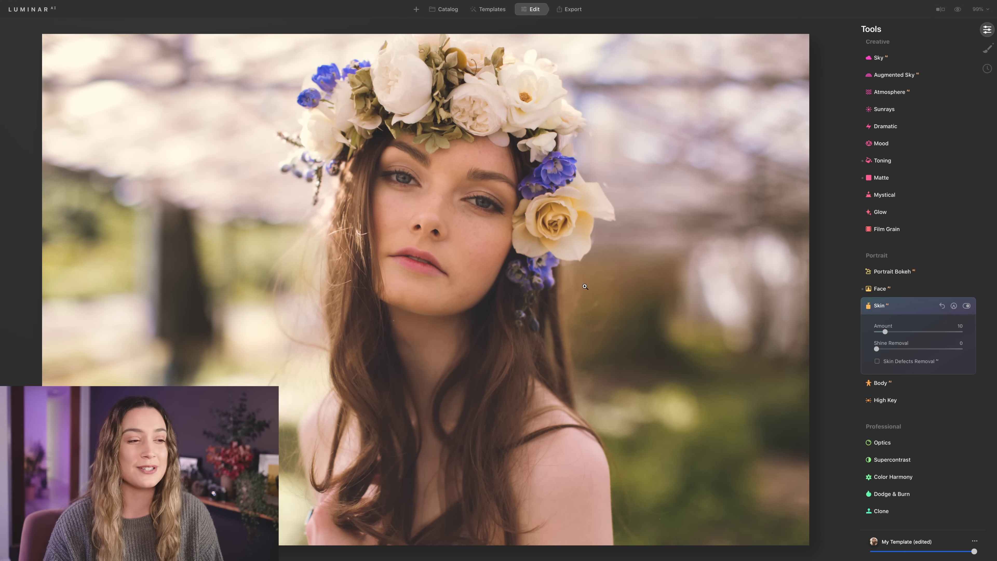
left_click(960, 301)
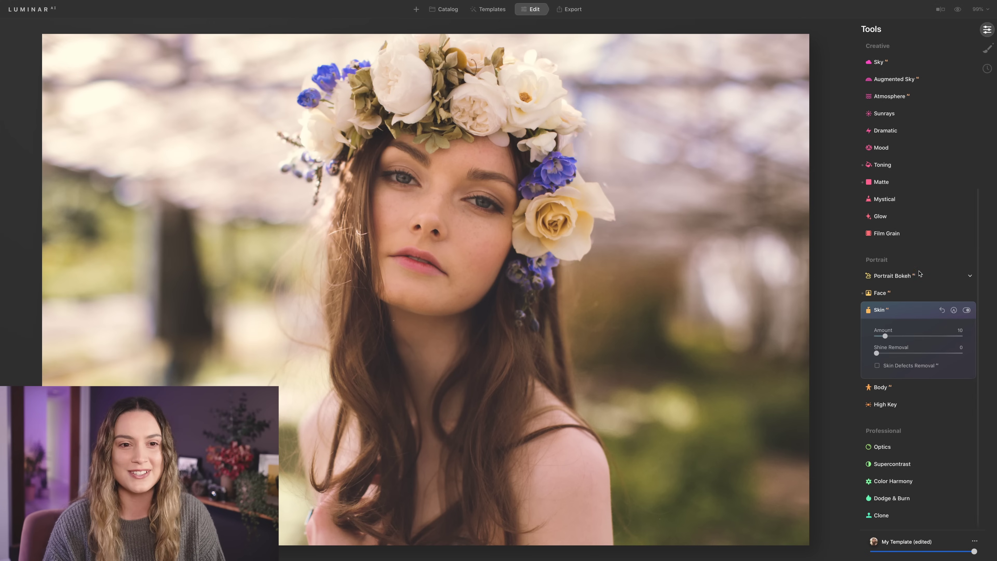
Erase the small blemishes on the model's chin and jaw with the Erase tool at brush radius 22
scroll(919, 268, "up", 5)
left_click(886, 99)
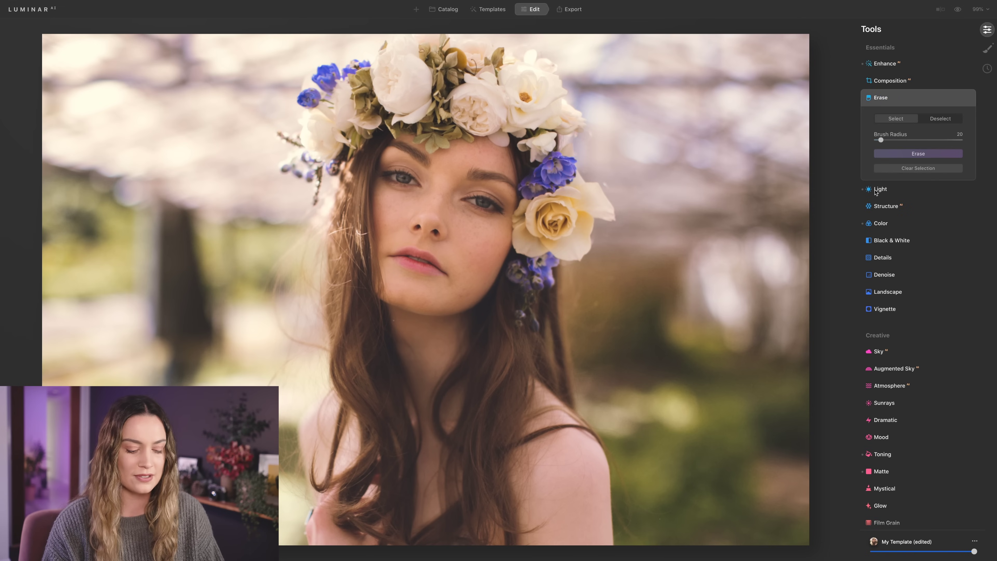
key("bracketright")
key("bracketright")
left_click(460, 296)
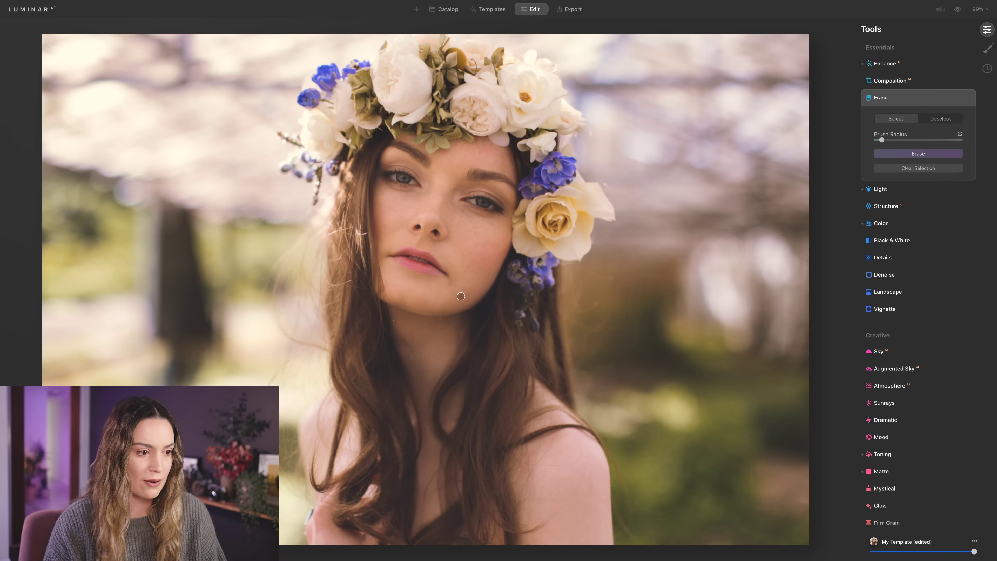
left_click(913, 153)
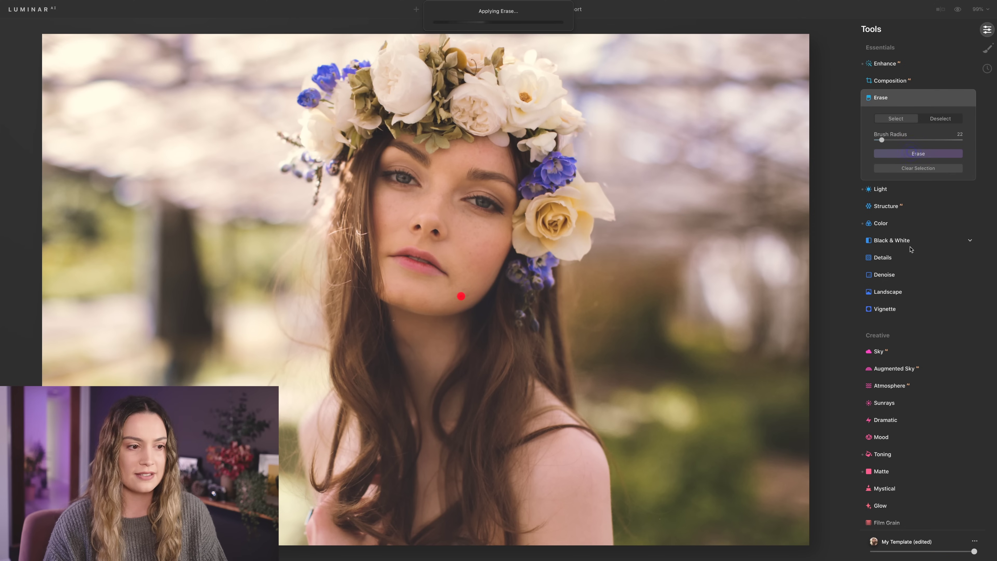
left_click_drag(468, 295, 464, 290)
left_click(900, 154)
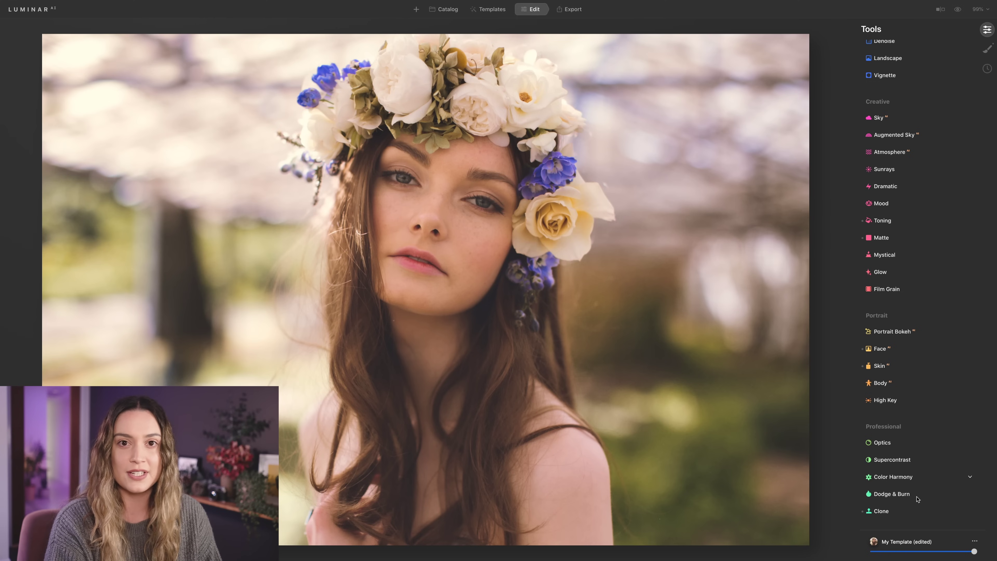
Start the Clone tool with a source point on the skin beside the nose, and reduce its radius to 51
left_click(887, 511)
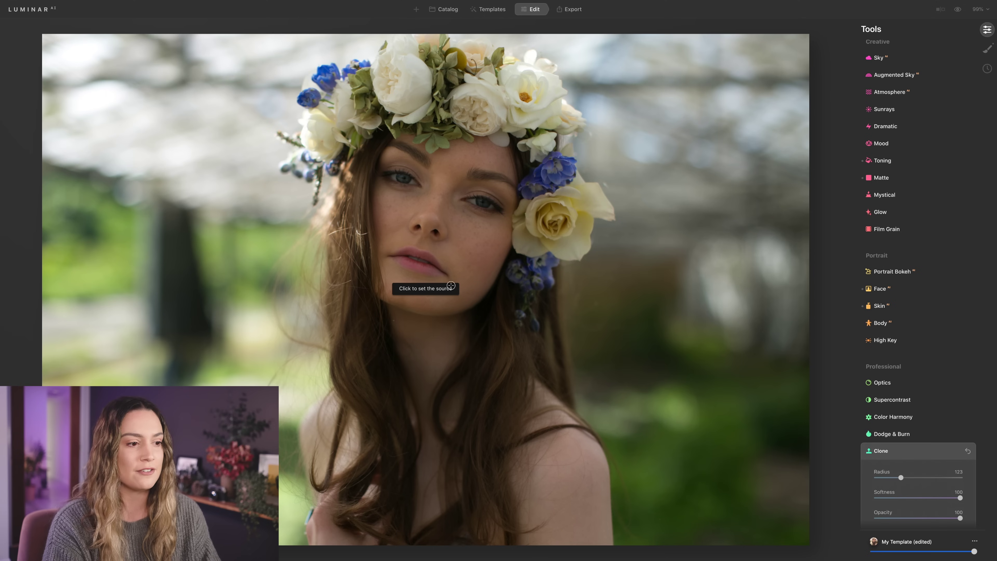
left_click(447, 210)
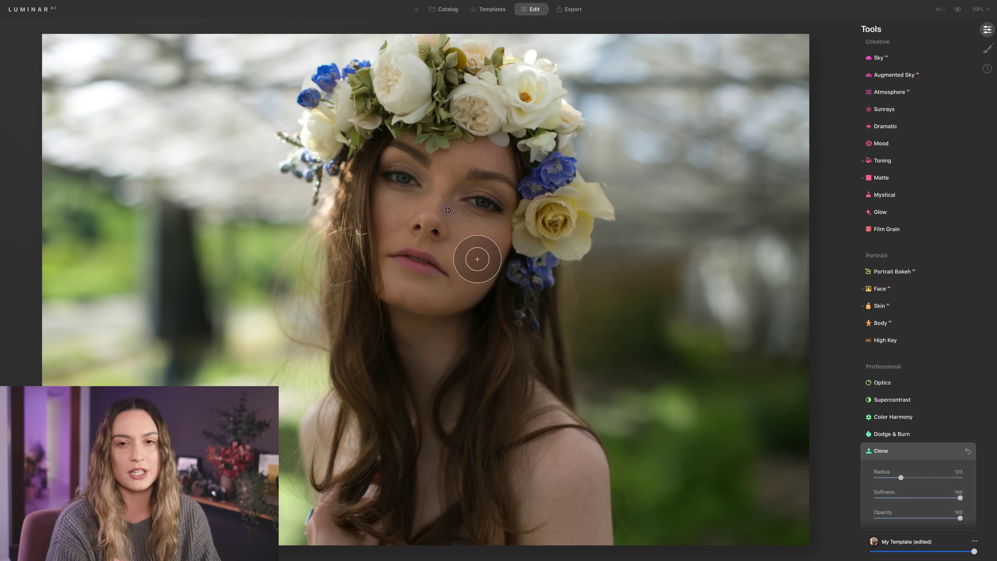
key("bracketleft")
key("bracketleft")
key("bracketleft")
key("bracketleft")
key("bracketleft")
key("bracketleft")
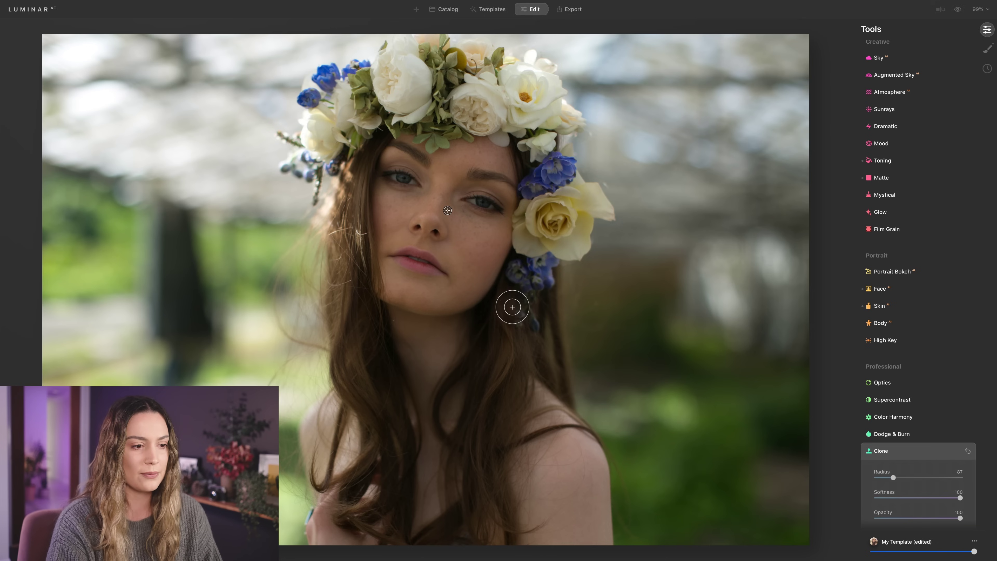
key("bracketleft")
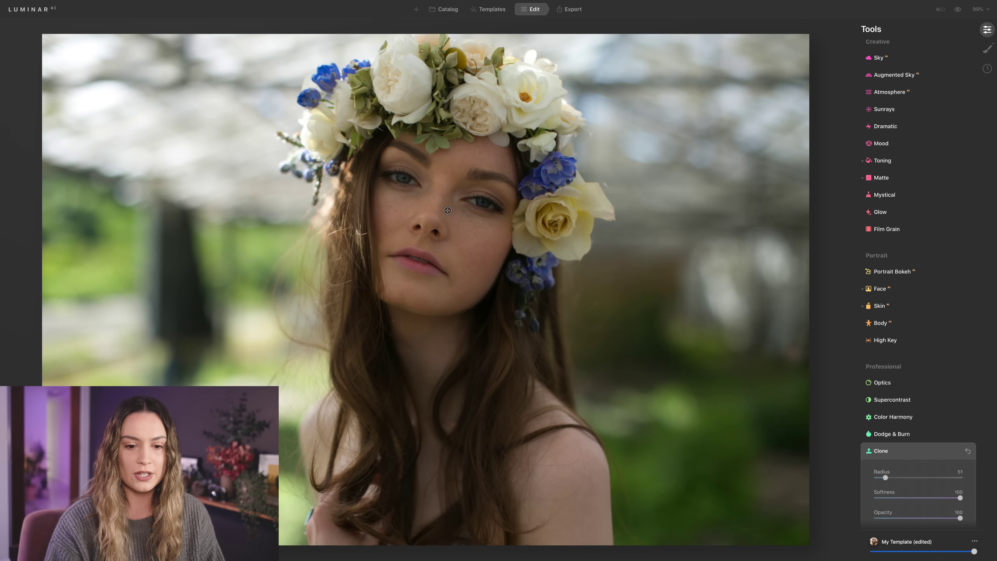
Set the clone brush to opacity 14 and radius 27, and sample clean skin on the cheek below the eye
left_click_drag(959, 519, 888, 521)
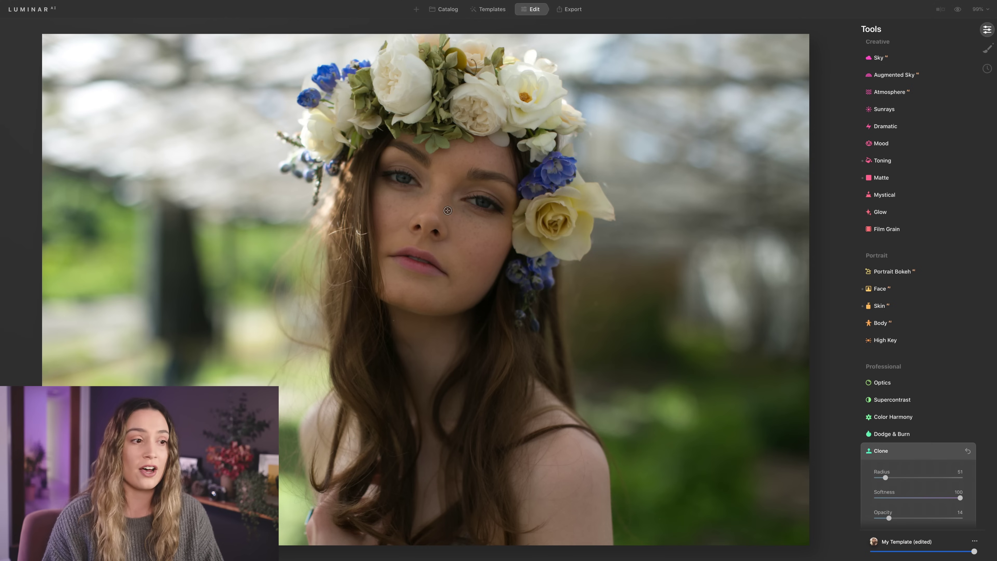
key("bracketleft")
key("bracketleft")
key("bracketleft")
key("bracketleft")
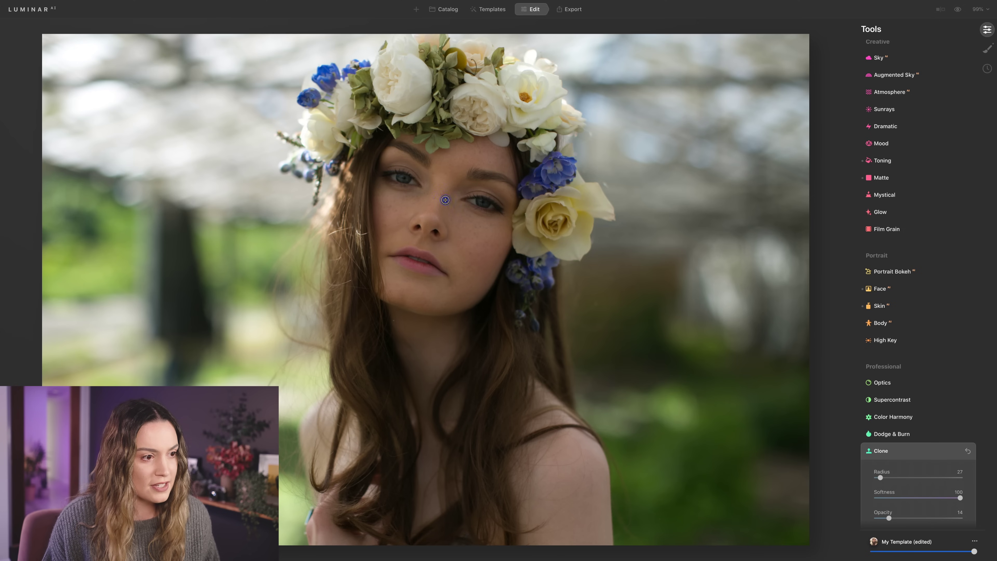
left_click(466, 219, "alt")
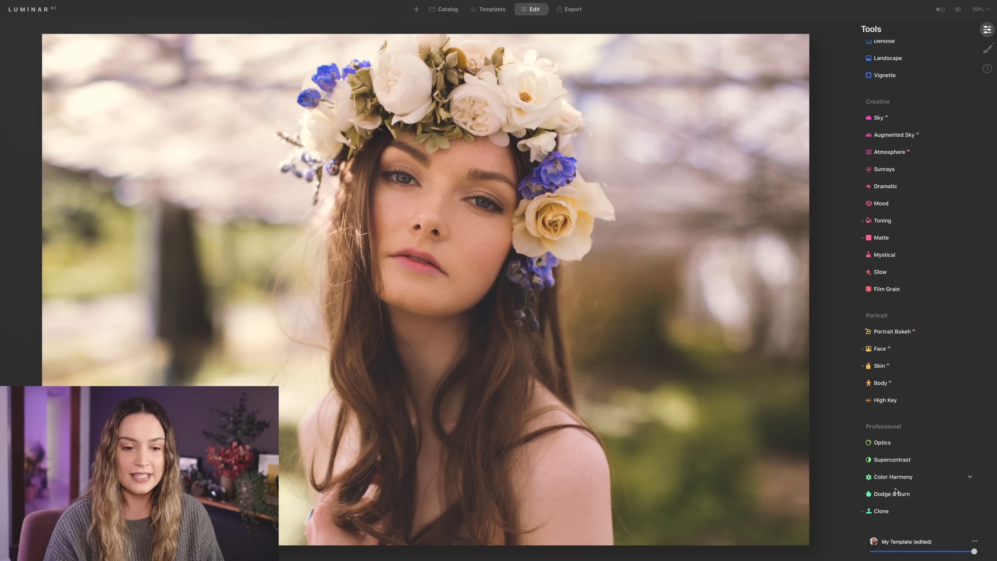
Darken the bright background beside the model with Dodge & Burn, using a Darken brush of size about 315 and strength 16
left_click(901, 496)
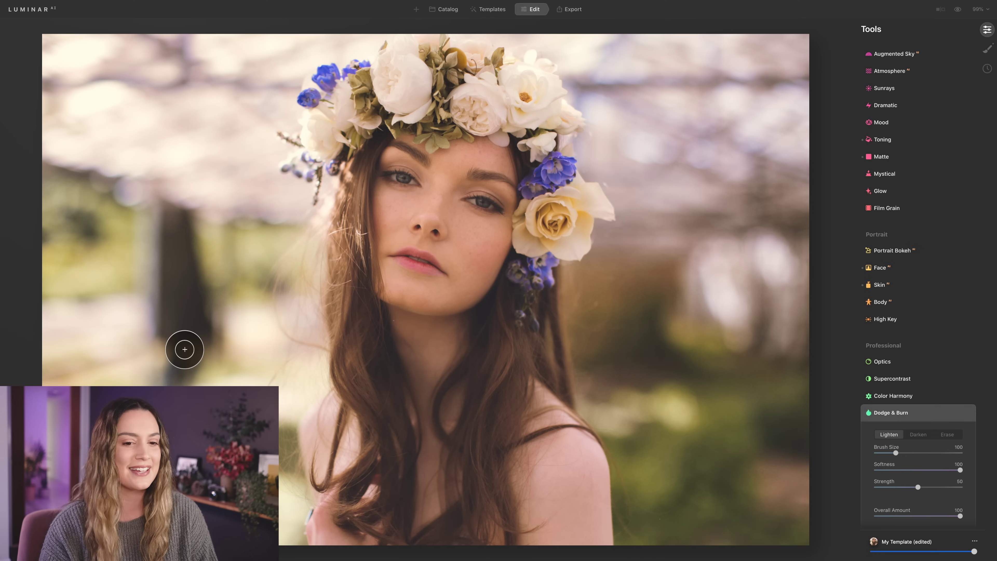
left_click(918, 434)
scroll(919, 438, "down", 1)
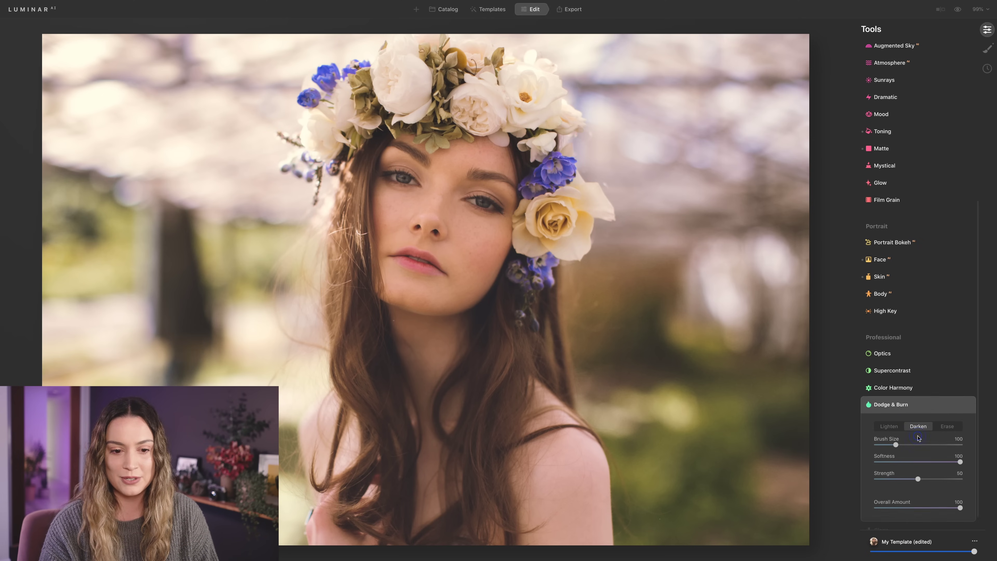
scroll(919, 438, "down", 2)
left_click_drag(919, 467, 895, 470)
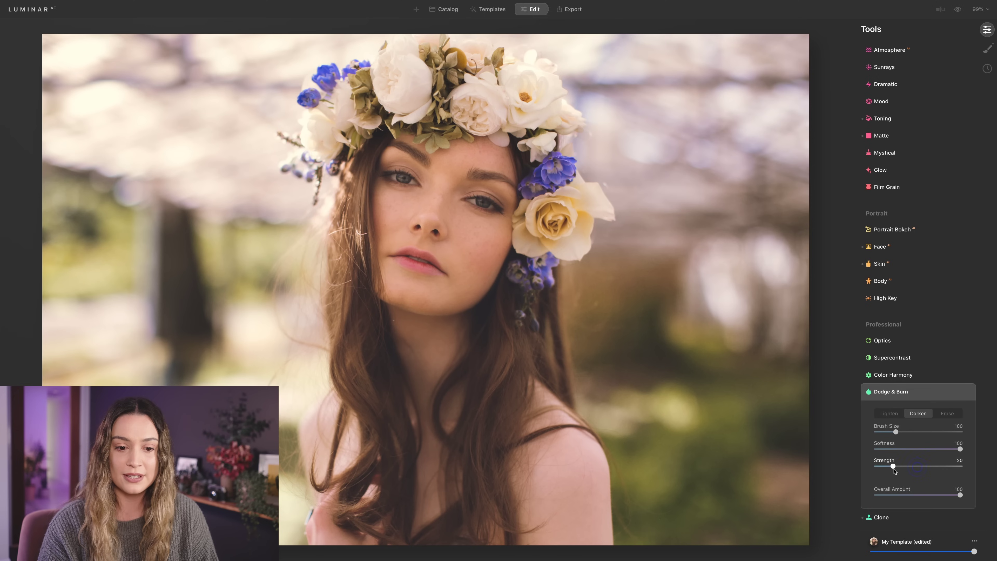
left_click_drag(896, 431, 947, 432)
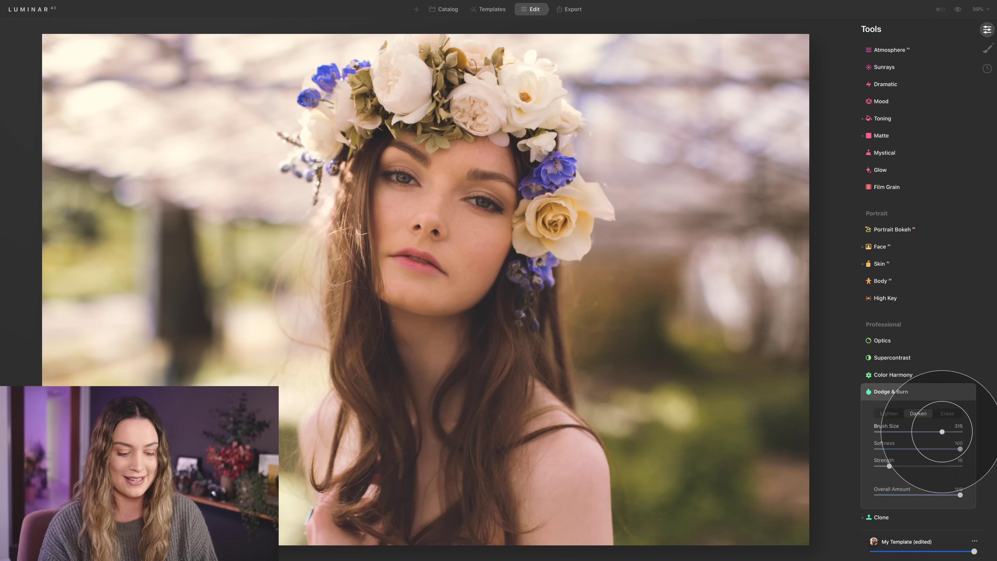
mouse_move(140, 133)
left_mouse_down()
mouse_move(82, 89)
mouse_move(238, 89)
mouse_move(260, 501)
mouse_move(161, 457)
left_mouse_up()
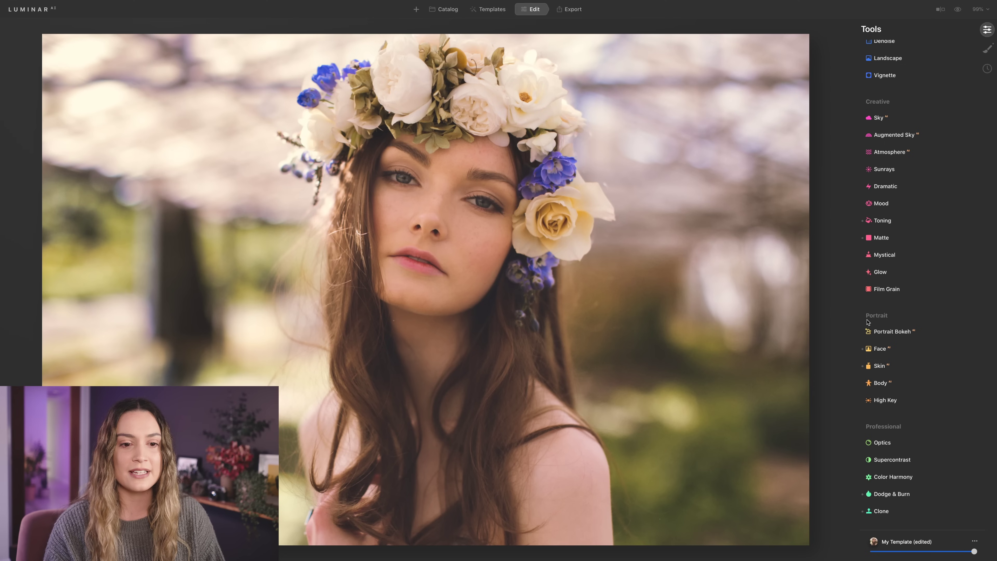
Blur the background with Portrait Bokeh, trying amount 29 and no blur before setting the amount to 15
left_click(910, 334)
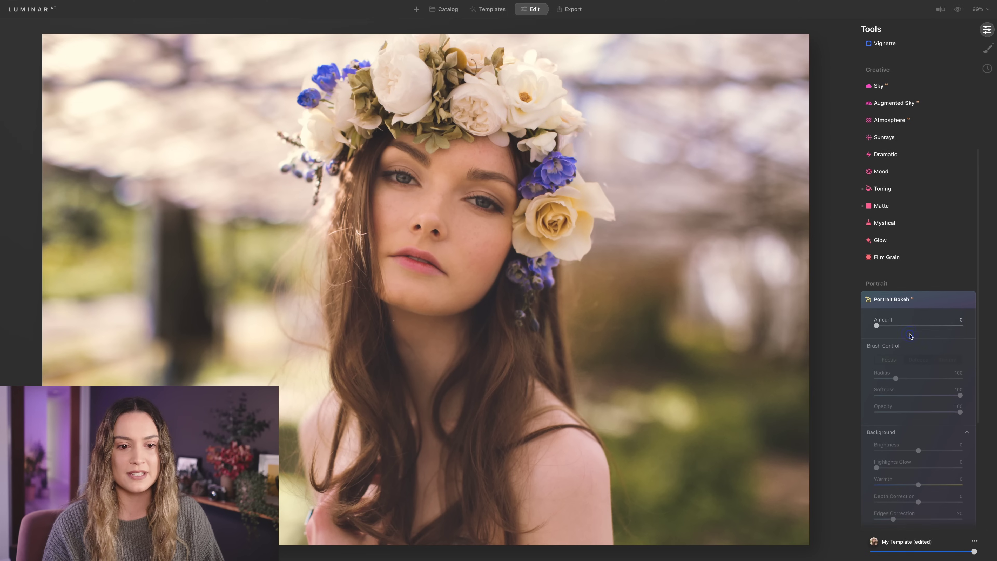
left_click_drag(877, 324, 903, 326)
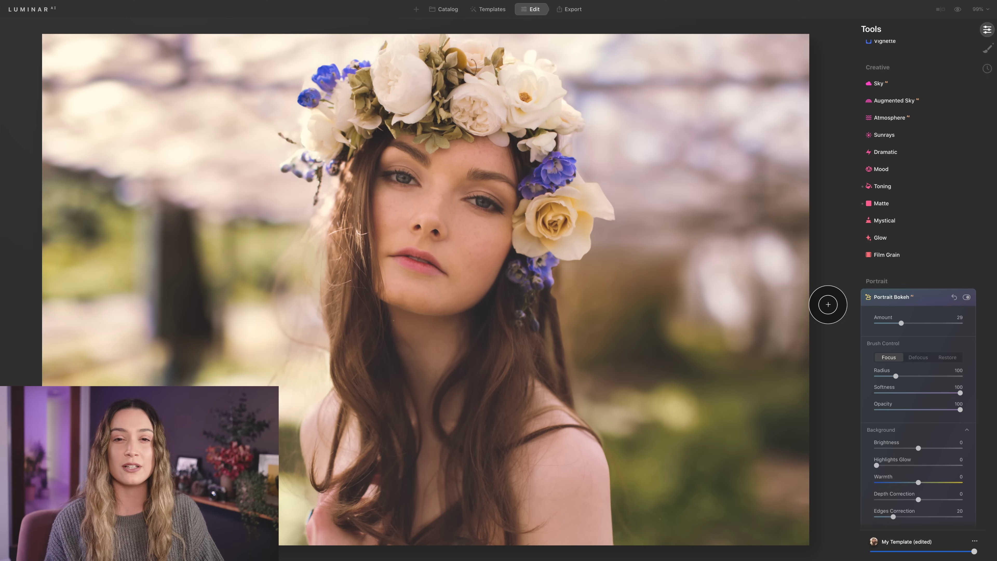
left_click_drag(901, 322, 873, 325)
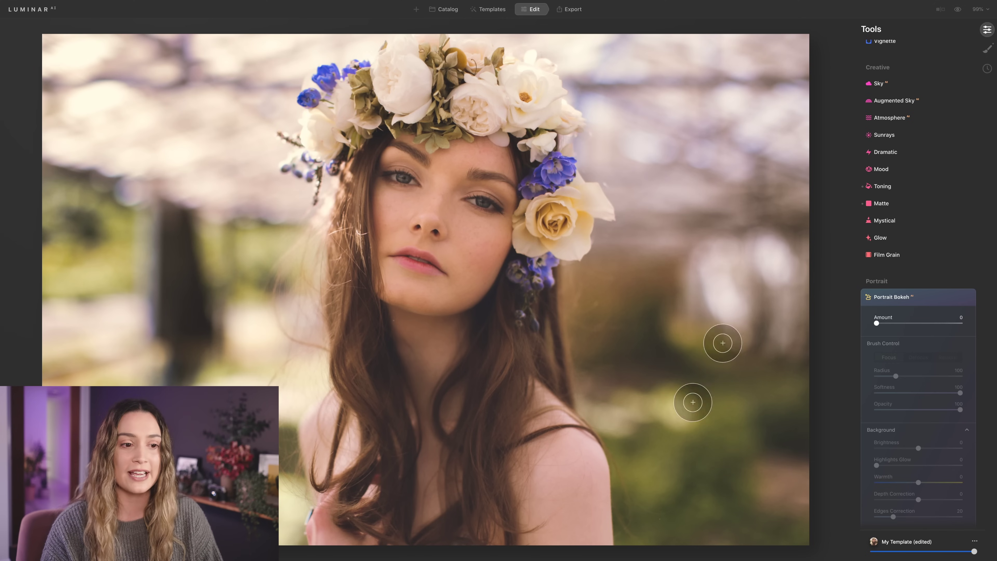
left_click_drag(877, 323, 891, 323)
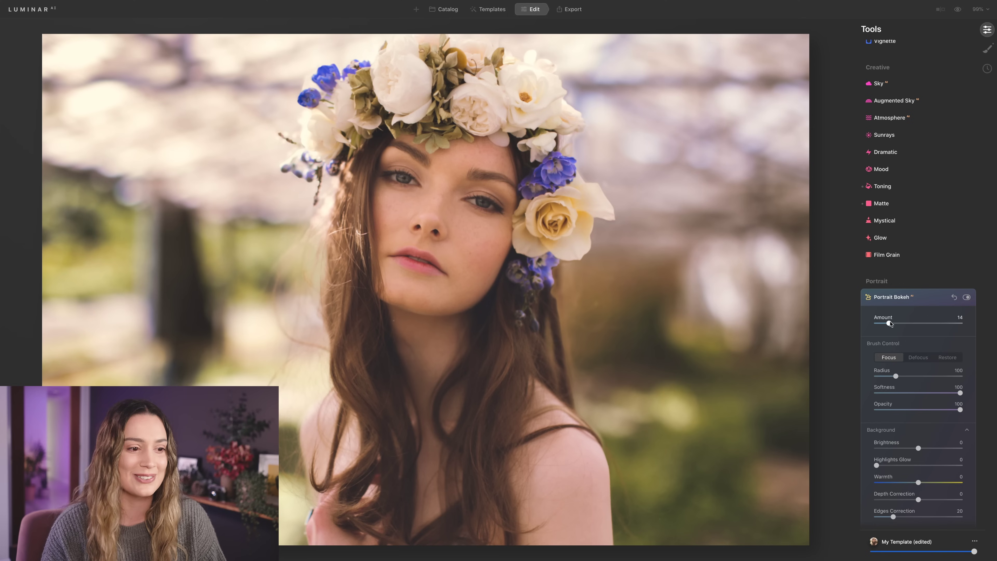
left_click_drag(891, 323, 891, 324)
Refine the bokeh mask around the hanging blue flowers with the Focus brush at opacity 29 and radius 94, and compare without the effect
mouse_move(557, 330)
left_mouse_down()
mouse_move(573, 310)
mouse_move(547, 295)
mouse_move(557, 275)
left_mouse_up()
mouse_move(960, 410)
left_mouse_down()
mouse_move(898, 409)
mouse_move(890, 378)
left_mouse_up()
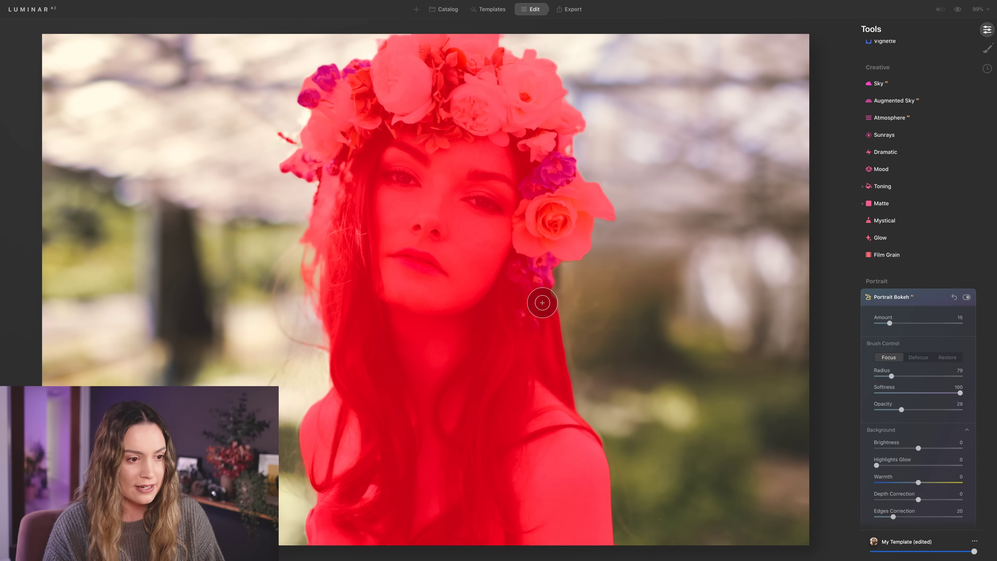
key("bracketright")
key("bracketright")
key("bracketright")
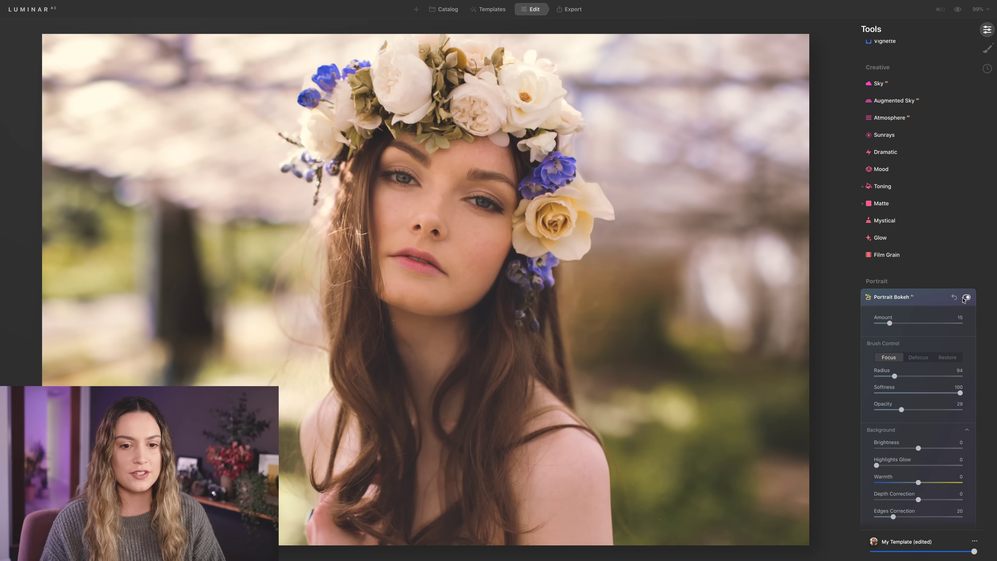
left_click(967, 298)
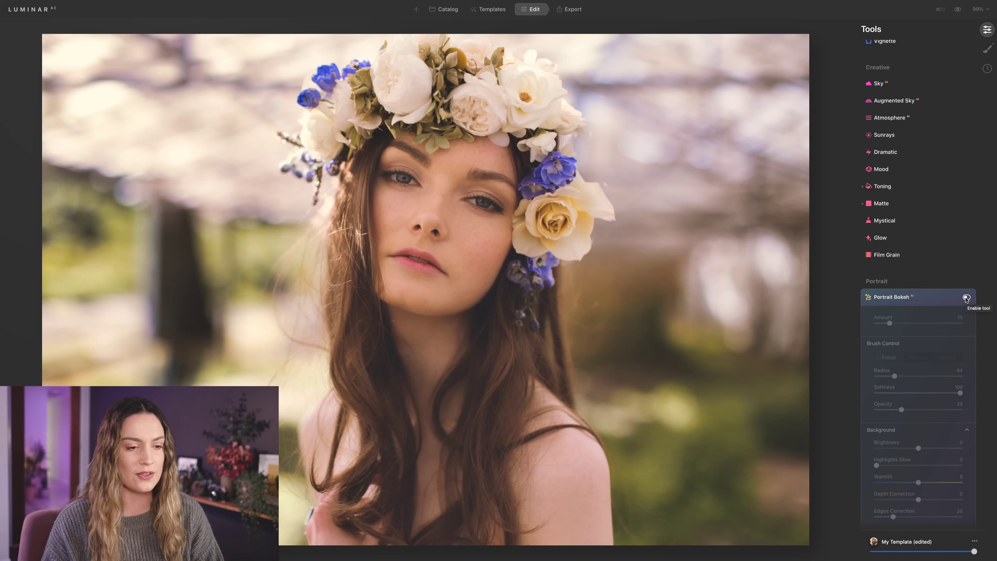
left_click(967, 298)
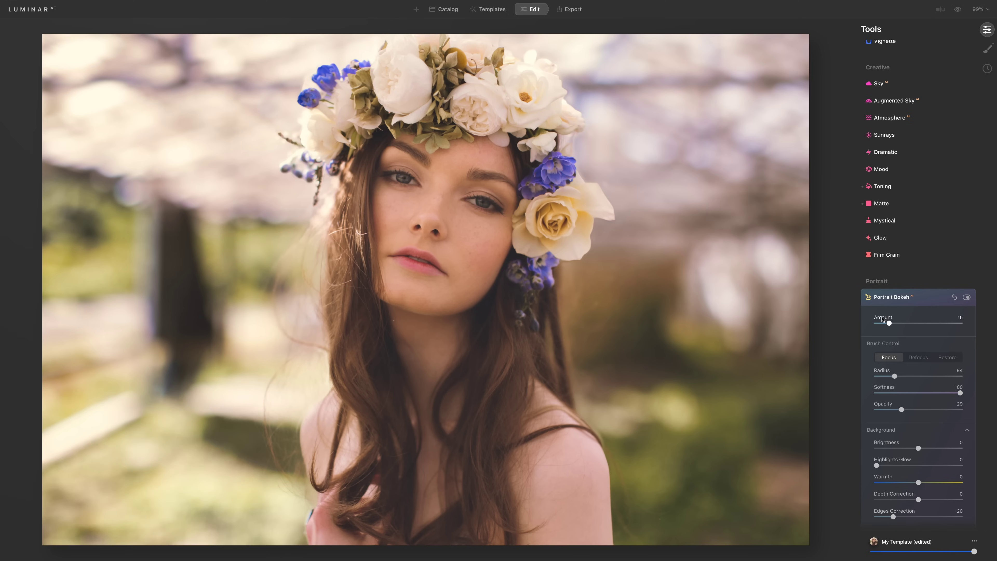
Bring the yellow rose's edges into focus with the bokeh amount at 100, and reduce the amount to 18
left_click_drag(897, 323, 961, 326)
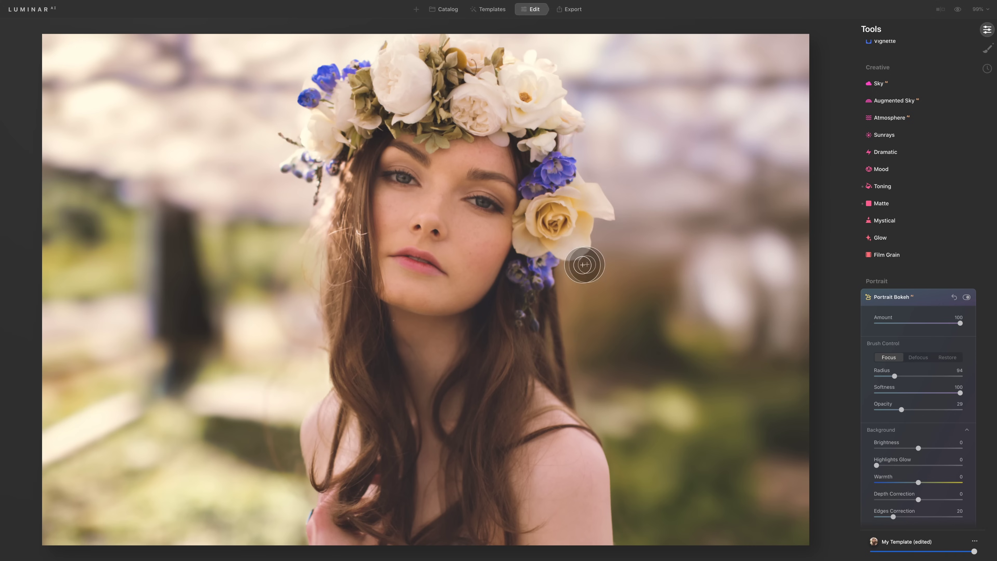
left_click_drag(595, 183, 585, 175)
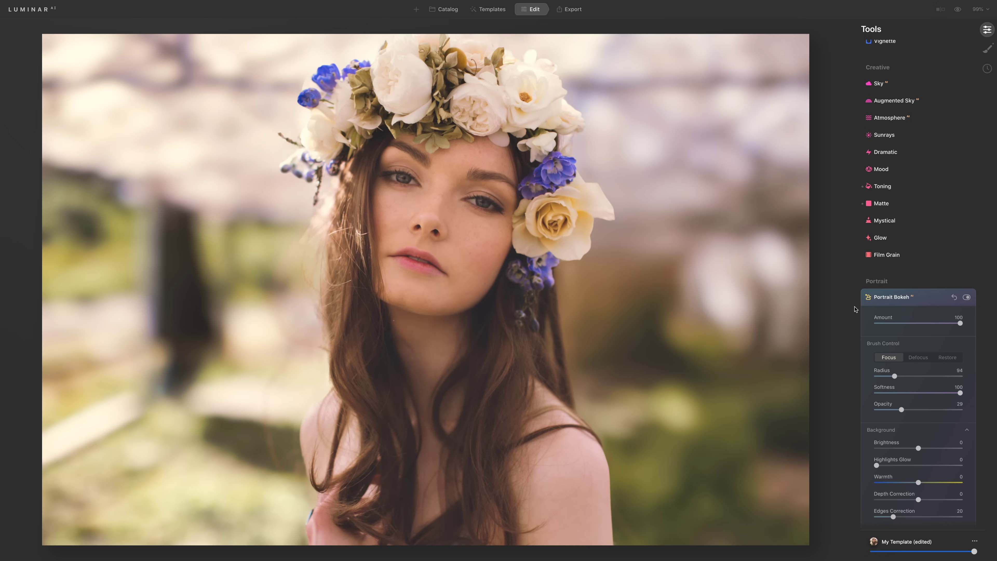
left_click_drag(960, 322, 893, 327)
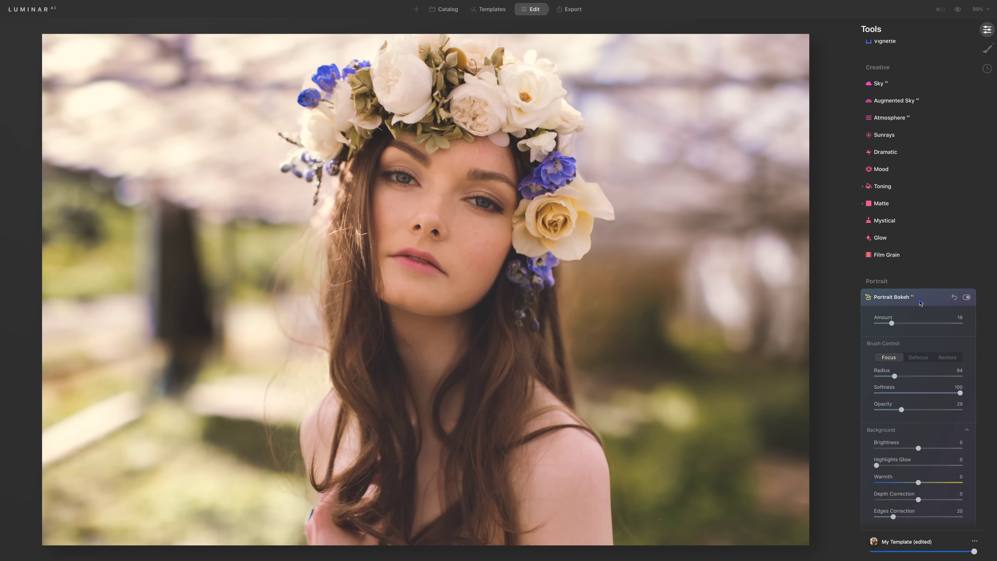
left_click(921, 301)
Compare the edited flower-crown portrait with the original photo
left_click(958, 10)
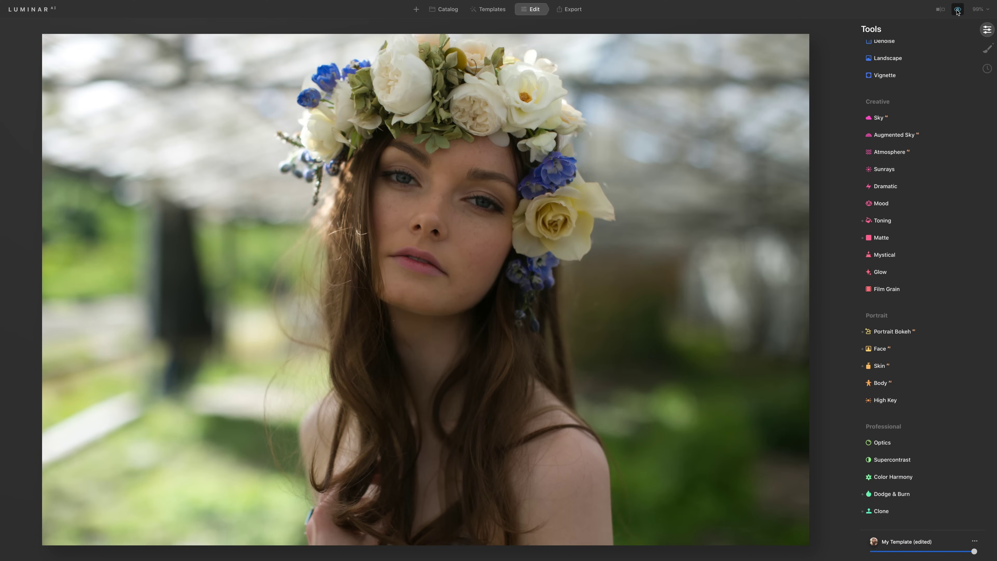
left_click(958, 10)
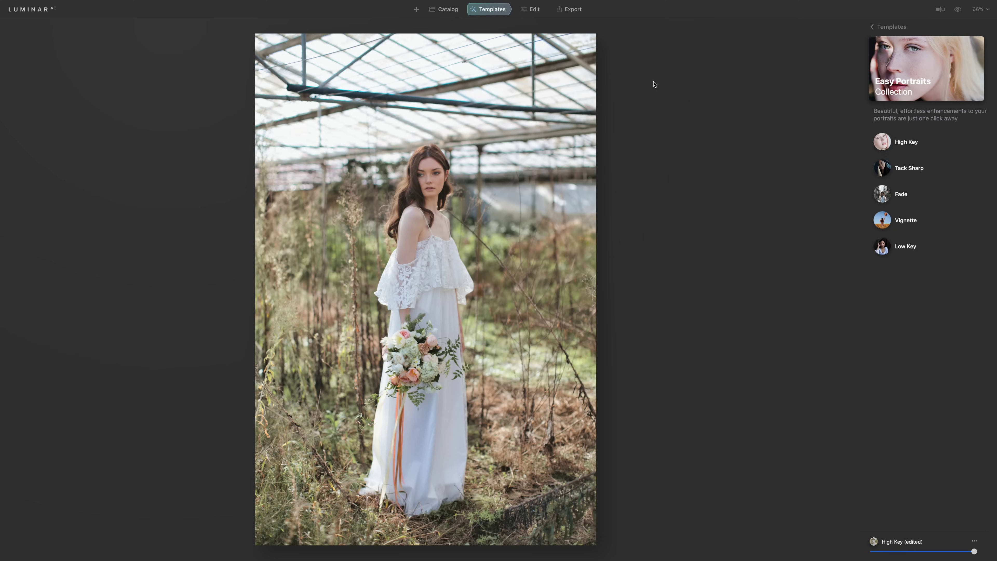
Show the editing tools for the full-length bridal photo and compare its current edit with the original
left_click(534, 12)
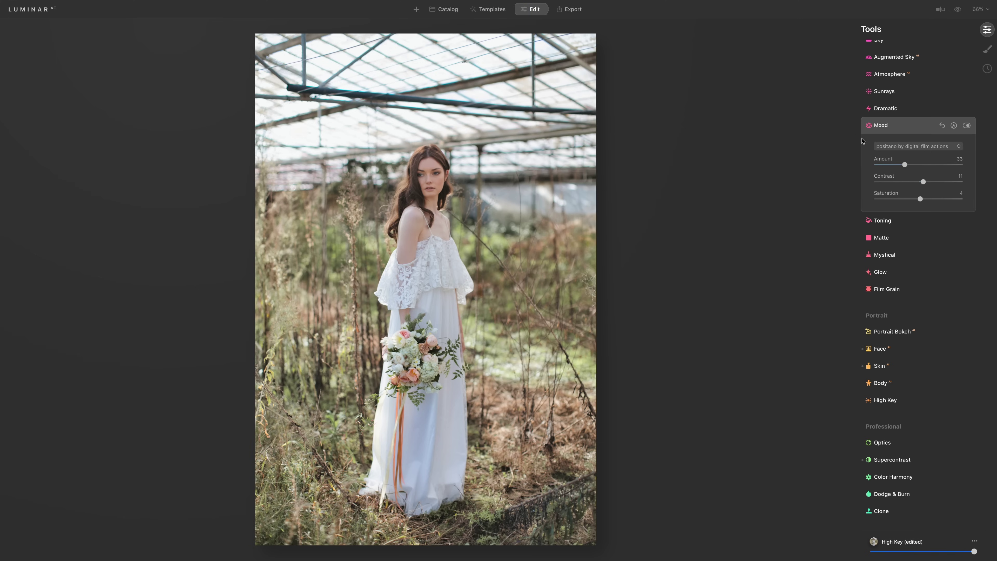
left_click(958, 11)
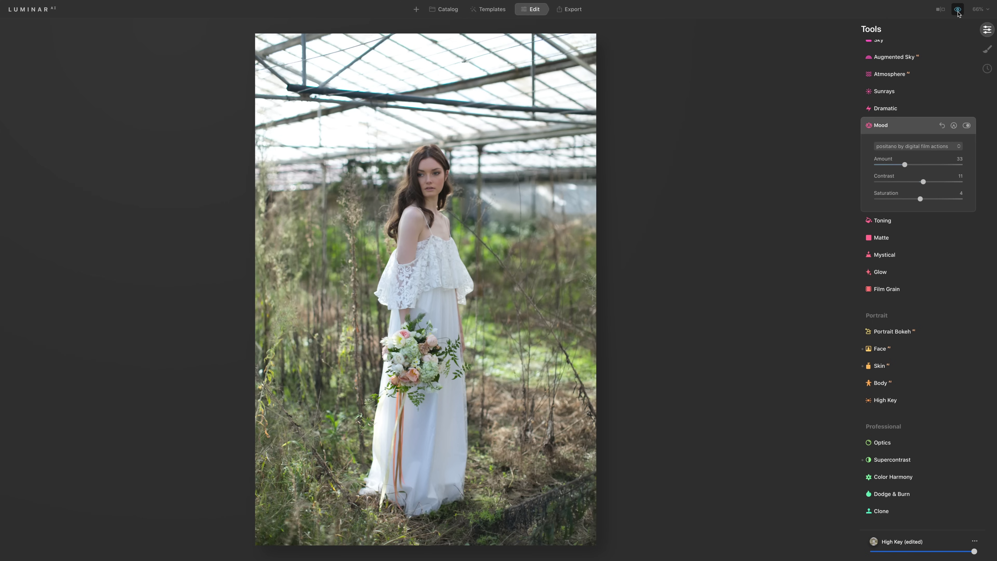
left_click(959, 11)
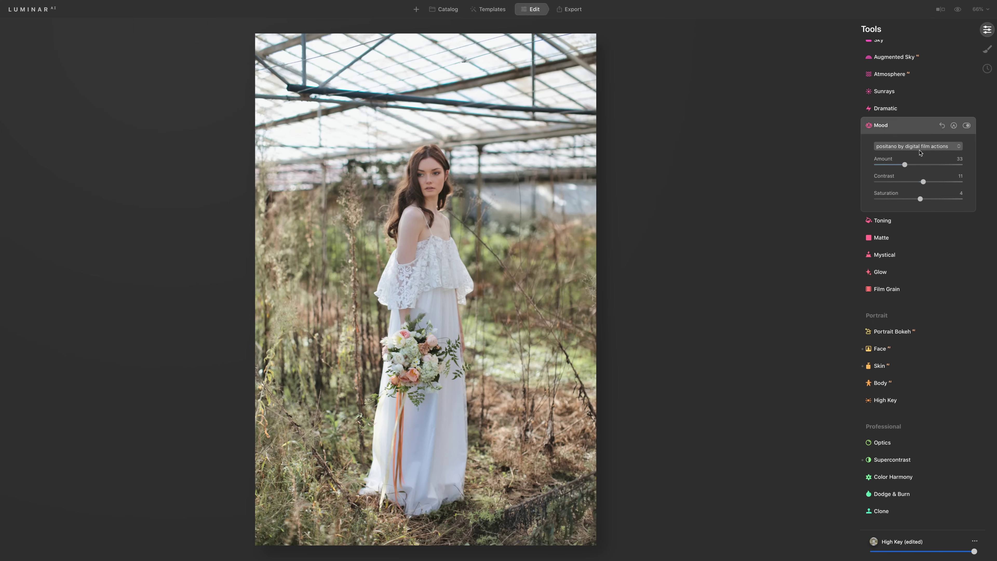
Blur the background behind the bride with Portrait Bokeh at amount 50
left_click(903, 331)
mouse_move(906, 280)
left_mouse_down()
mouse_move(877, 280)
mouse_move(918, 281)
left_mouse_up()
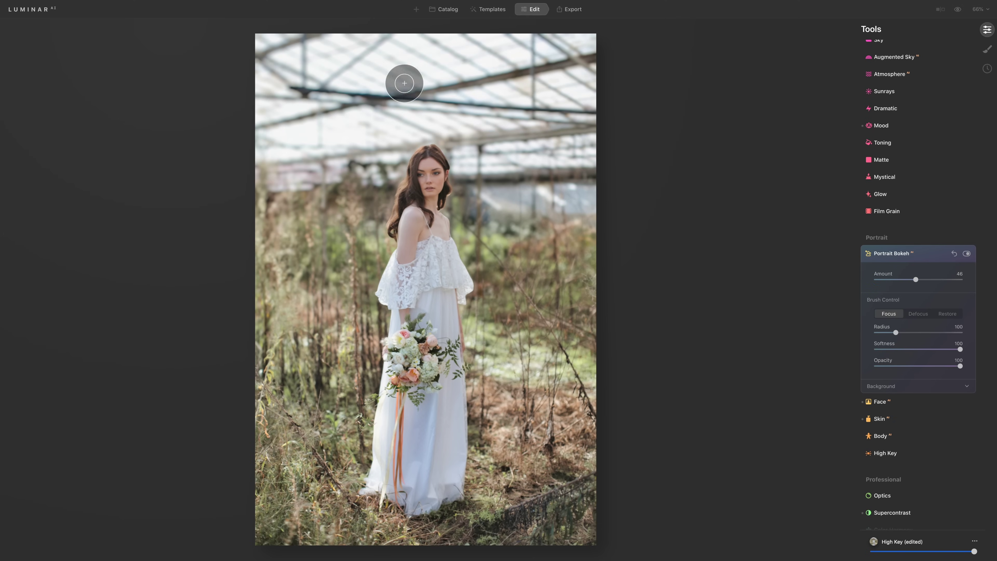
left_click_drag(916, 282, 920, 281)
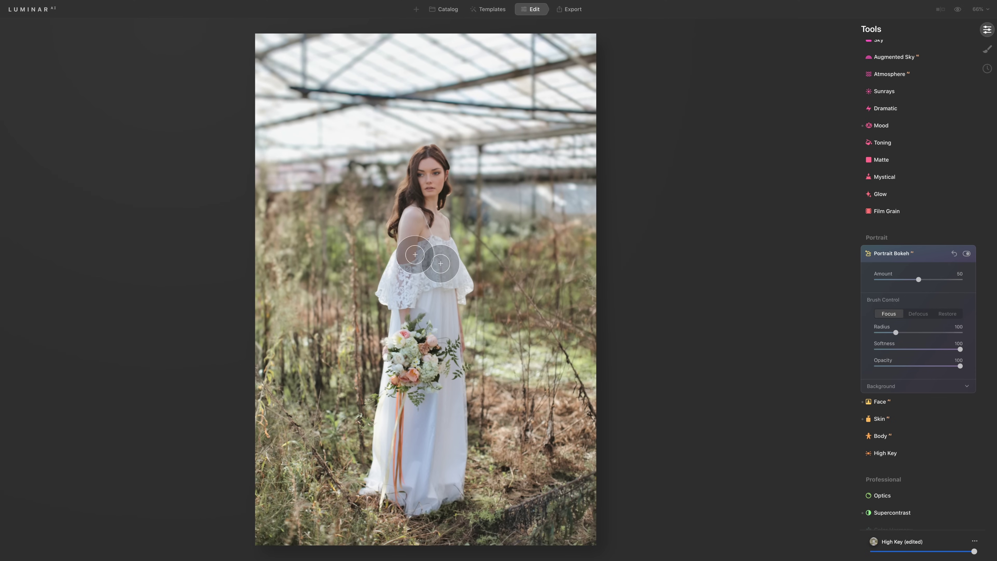
Set up the Defocus brush for the mask around the bride with opacity 14, and reduce the brush radius to 10
mouse_move(409, 207)
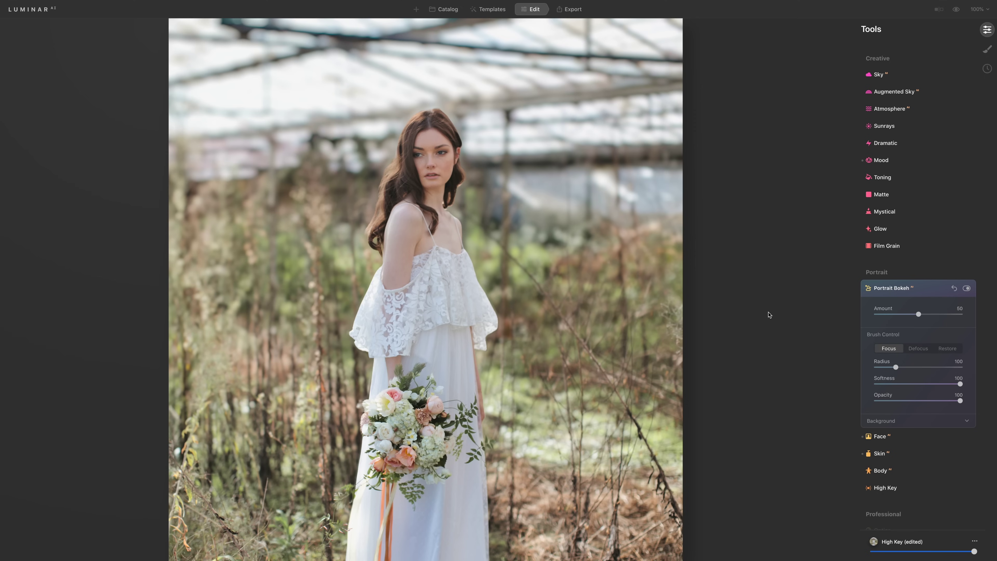
left_click(919, 349)
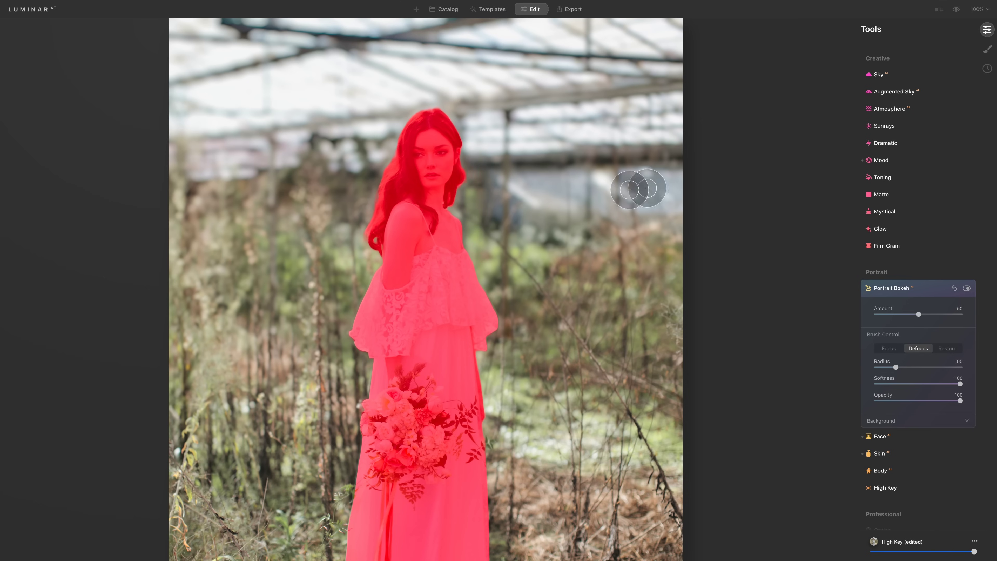
left_click_drag(960, 401, 888, 401)
key("bracketleft")
key("bracketleft")
key("bracketleft")
key("bracketleft")
key("bracketleft")
key("bracketleft")
key("bracketleft")
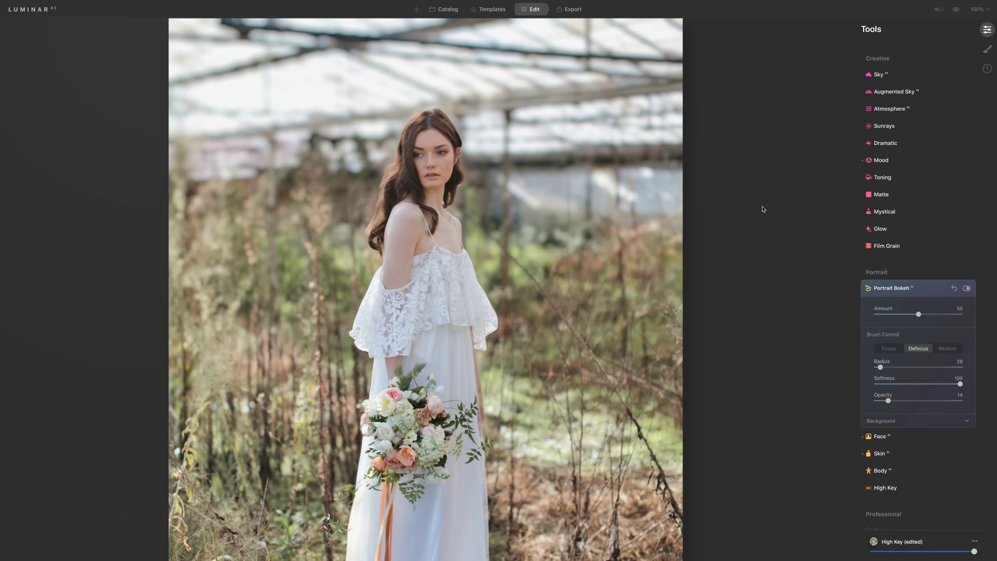
key("bracketleft")
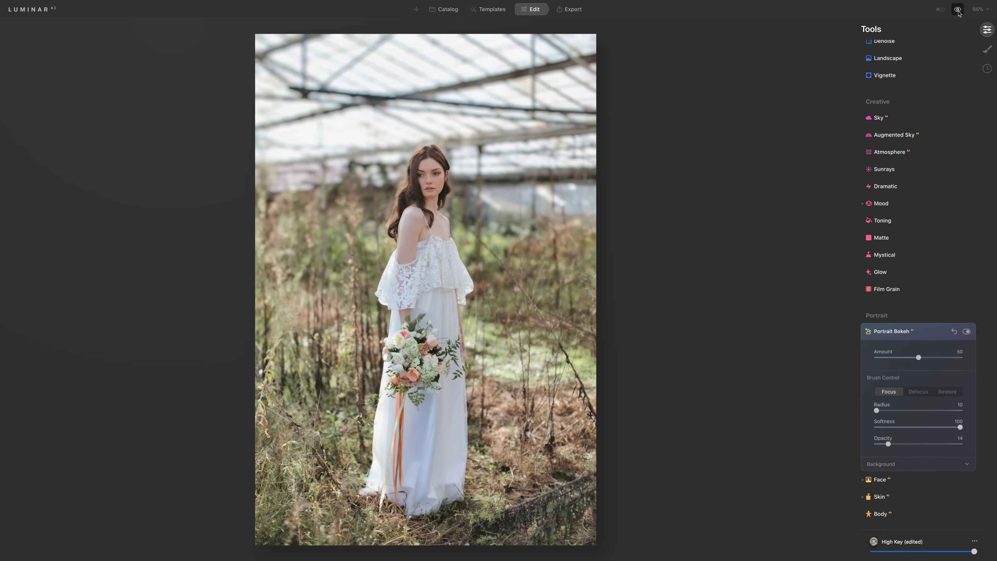
Compare the bridal photo with its blurred background against the original
left_click(958, 10)
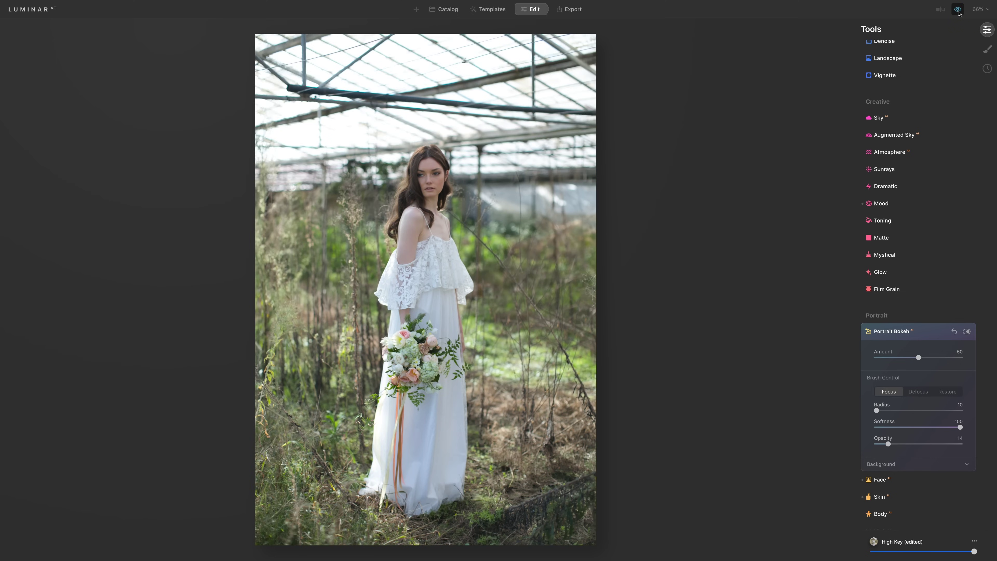
left_click(958, 10)
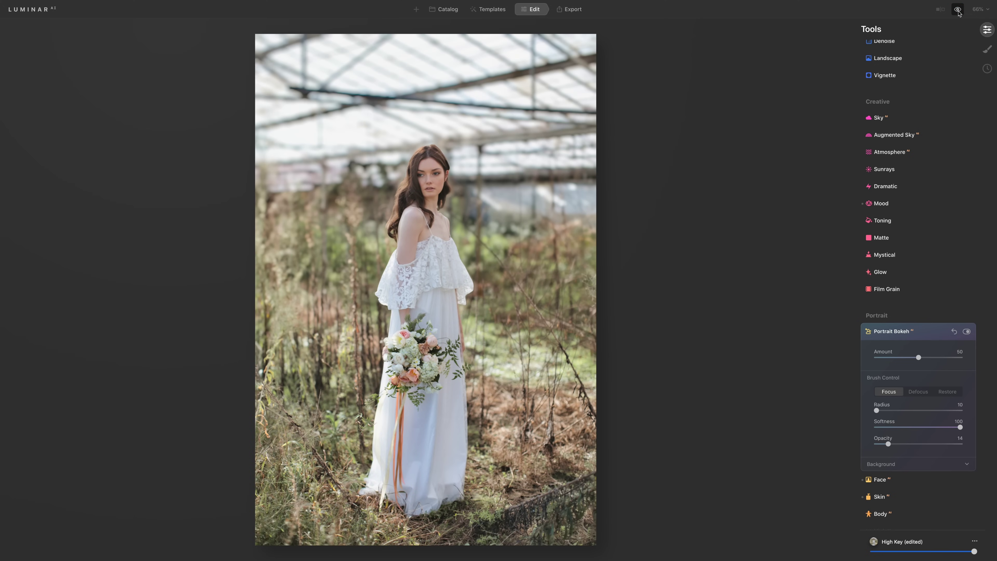